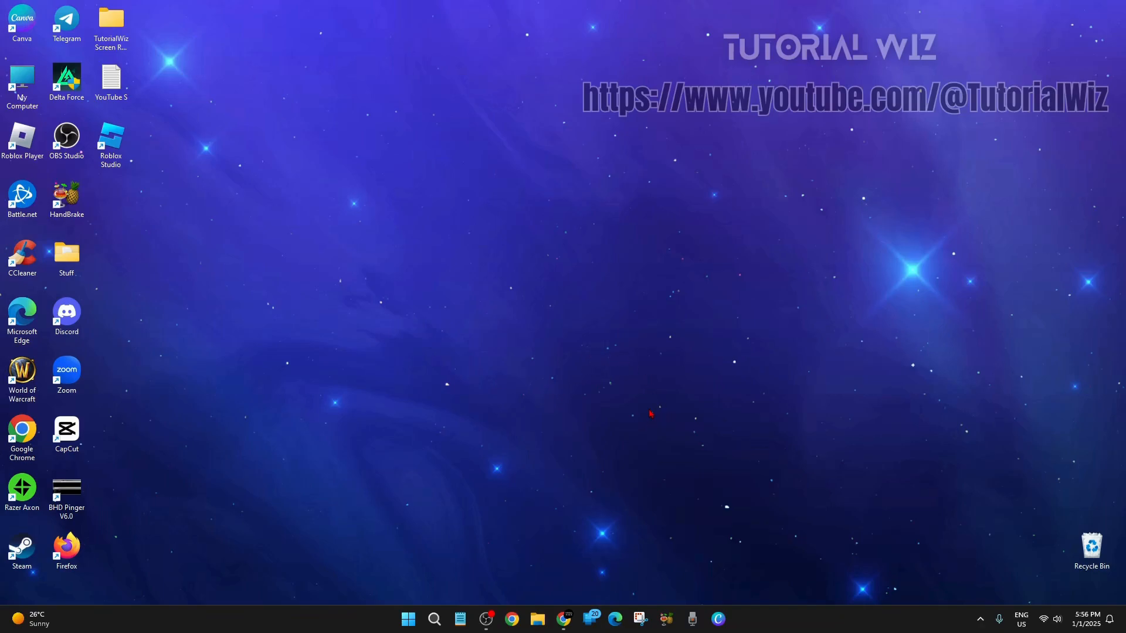
- Open CapCut and import the videos 13397153-uhd_3840_2160_25fps and 8048256-hd_1920_1080_25fps from the Downloads folder
double_click(66, 431)
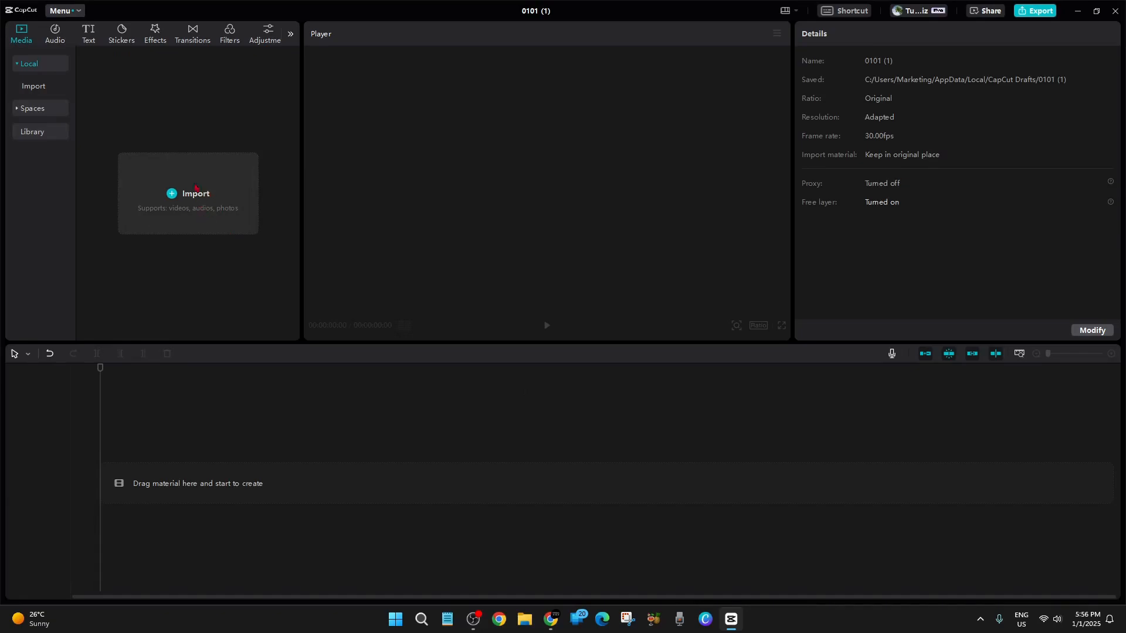
click(214, 176)
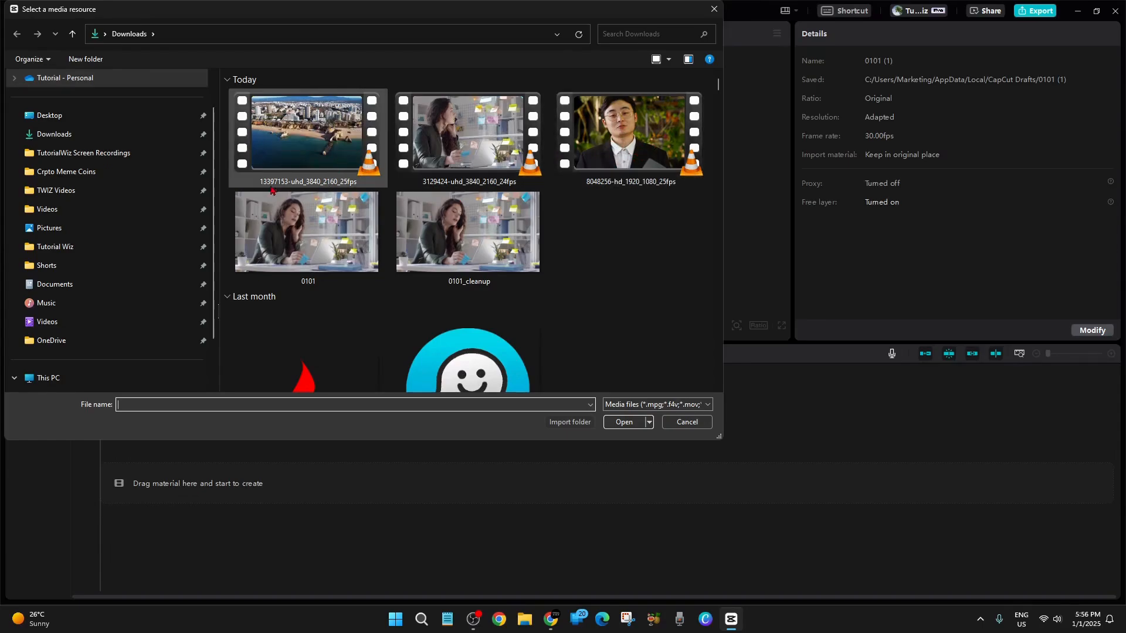
click(384, 152)
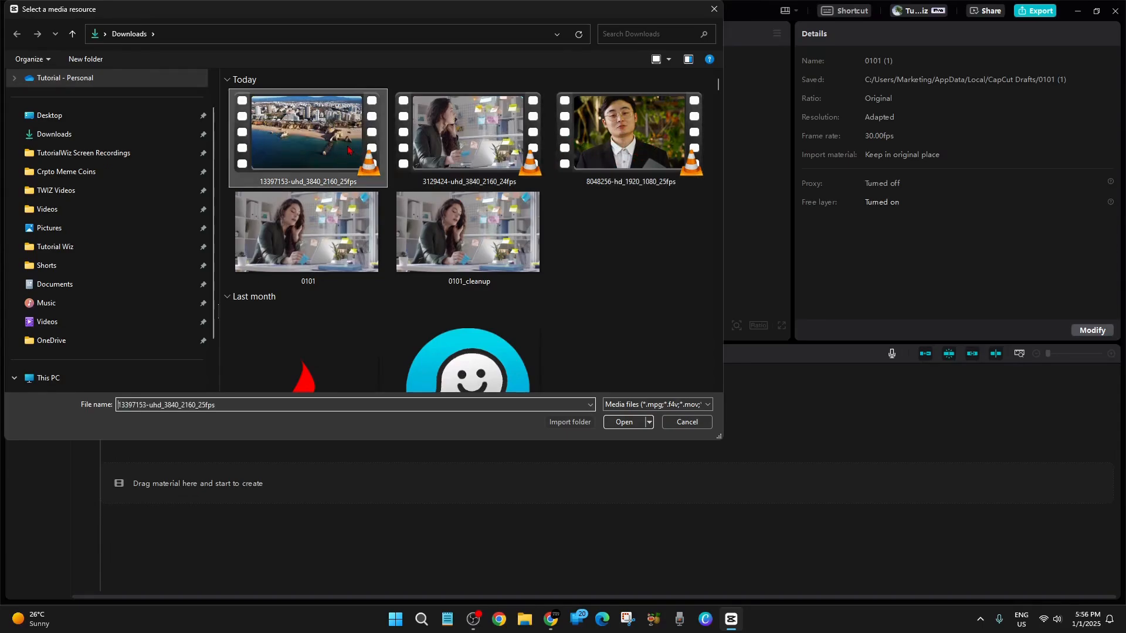
ctrl+click(623, 146)
click(623, 423)
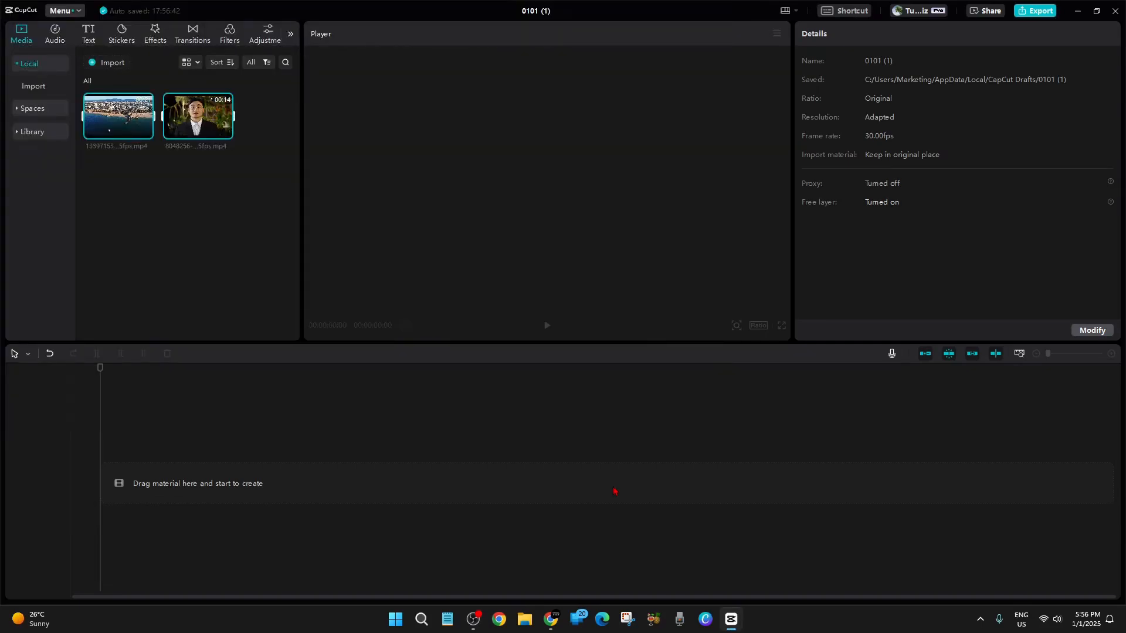
- Place both imported videos one after the other on the main track, with the playhead at the start
drag(120, 117, 110, 491)
click(254, 390)
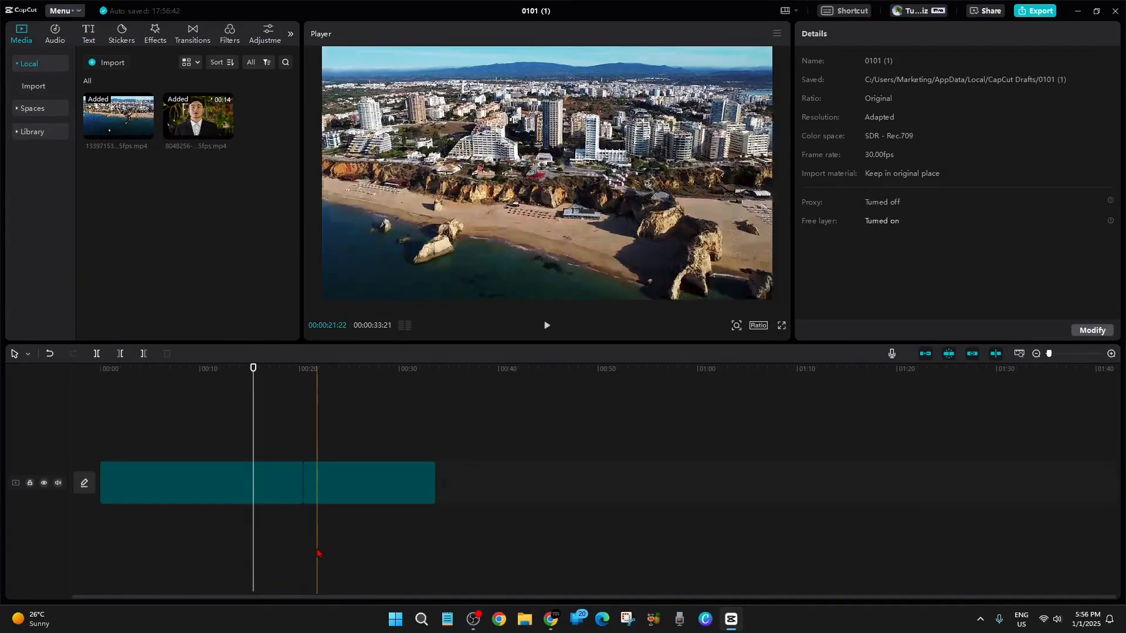
click(99, 371)
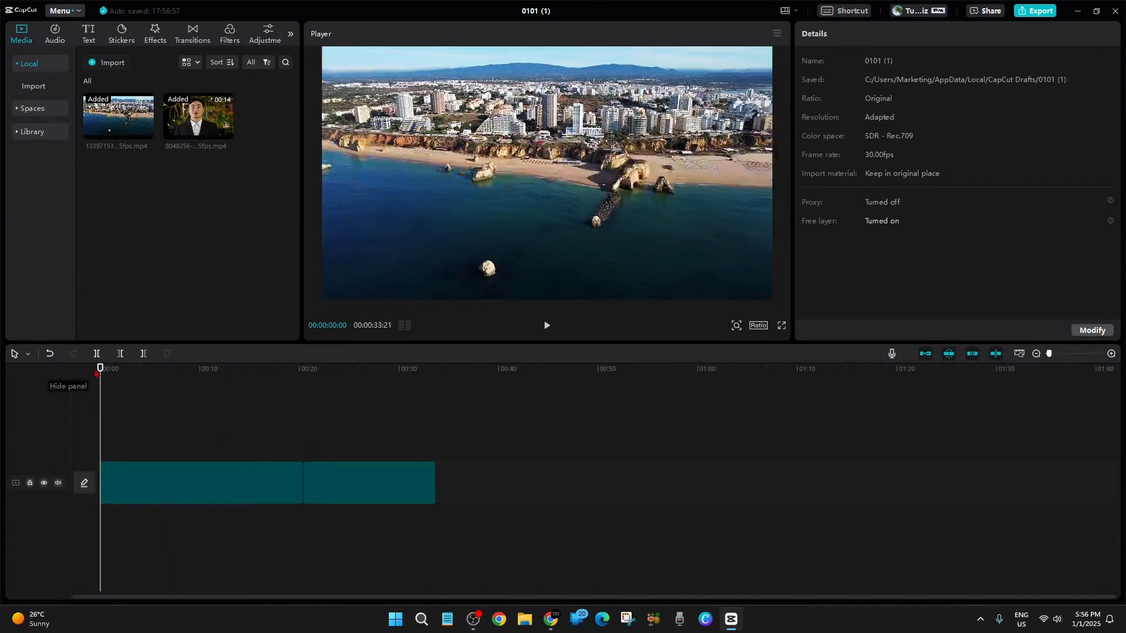
drag(99, 371, 54, 371)
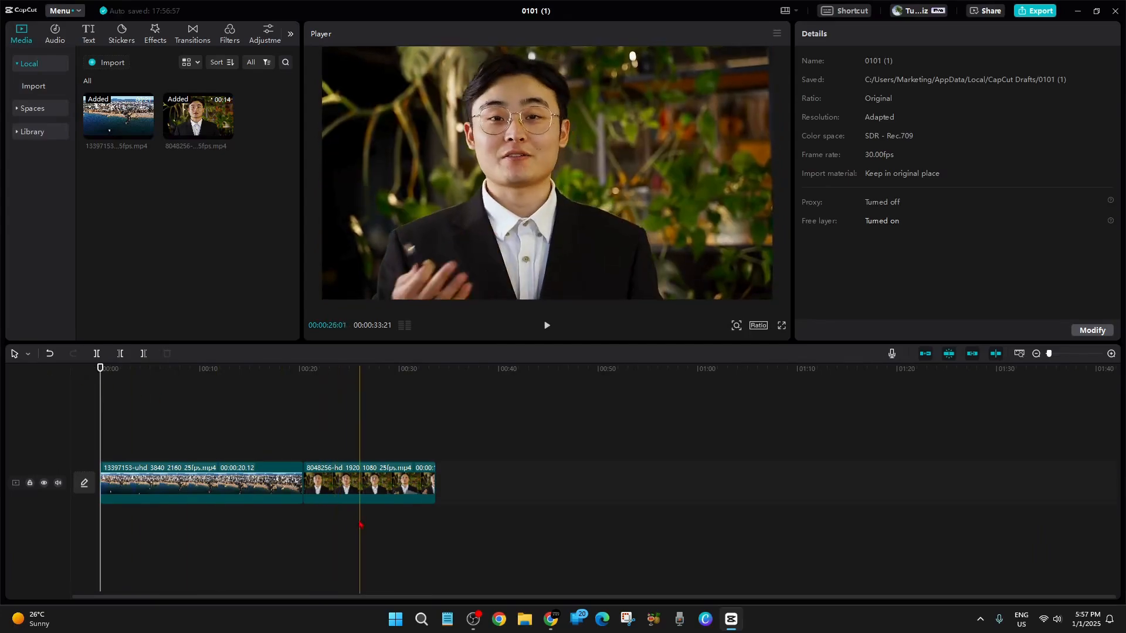
- Move the man's clip onto a track above the coastal city clip, aligned to its start, and return the playhead to 0
click(239, 536)
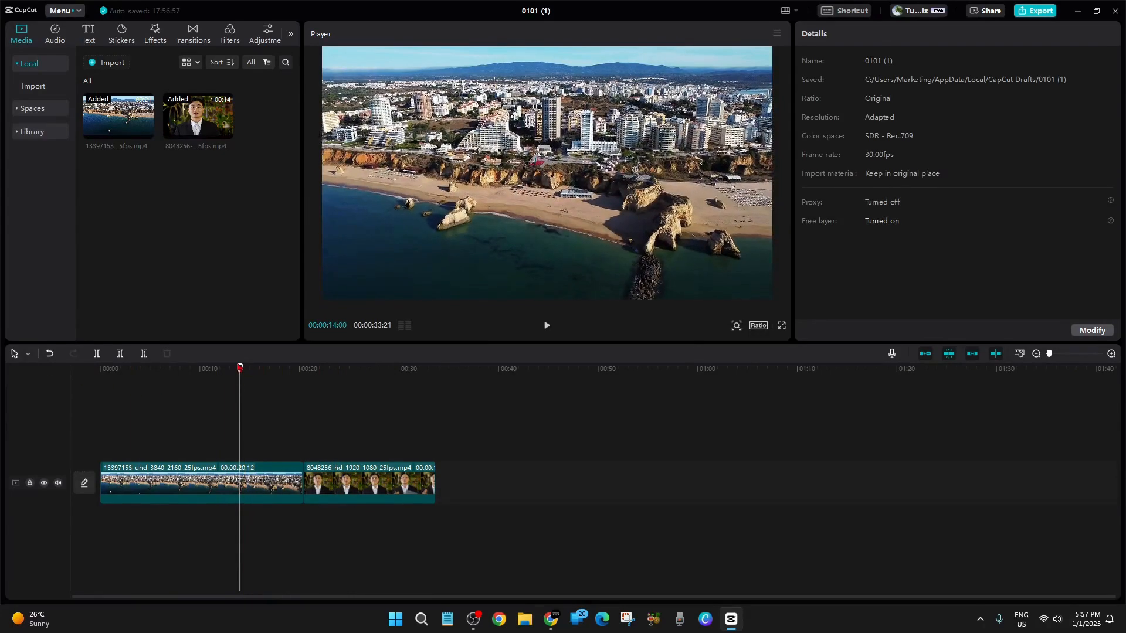
click(391, 486)
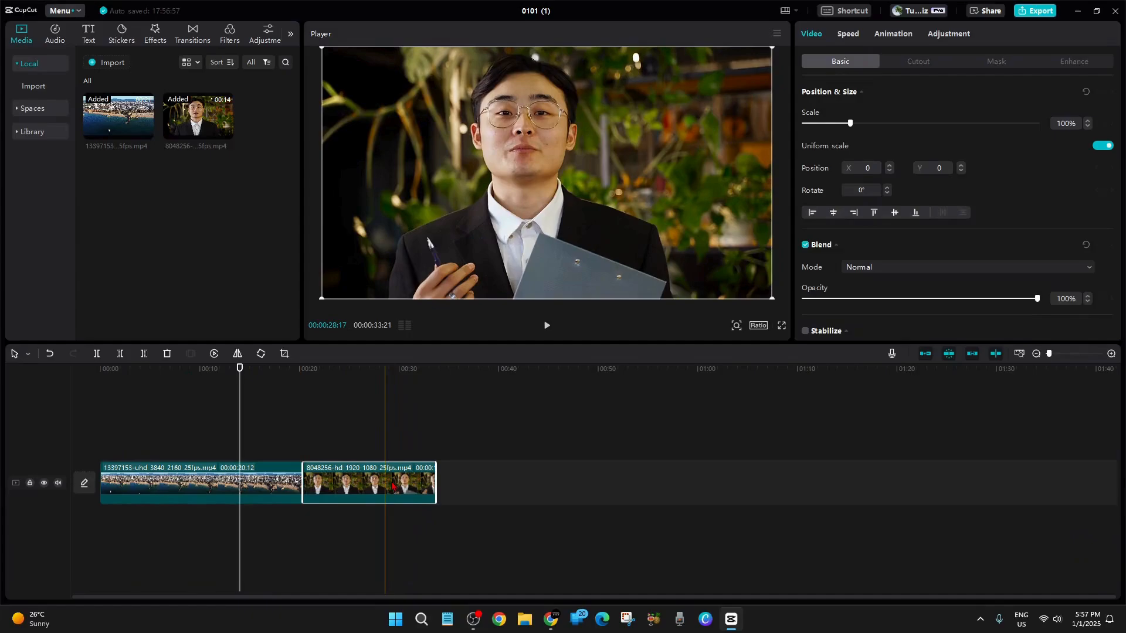
drag(394, 486, 174, 447)
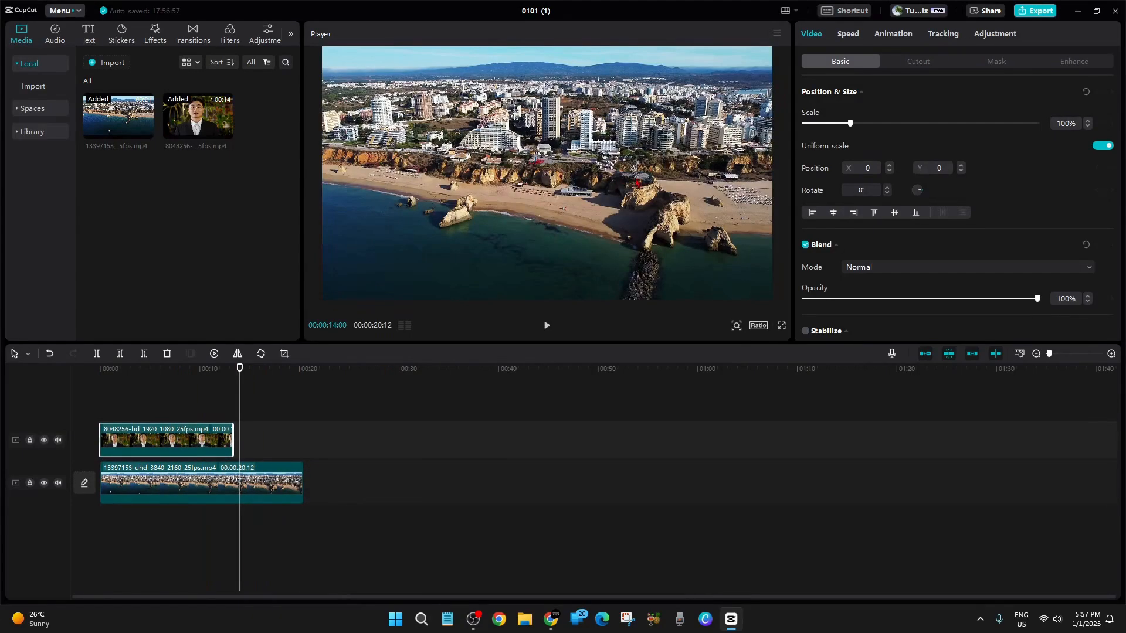
drag(237, 373, 100, 371)
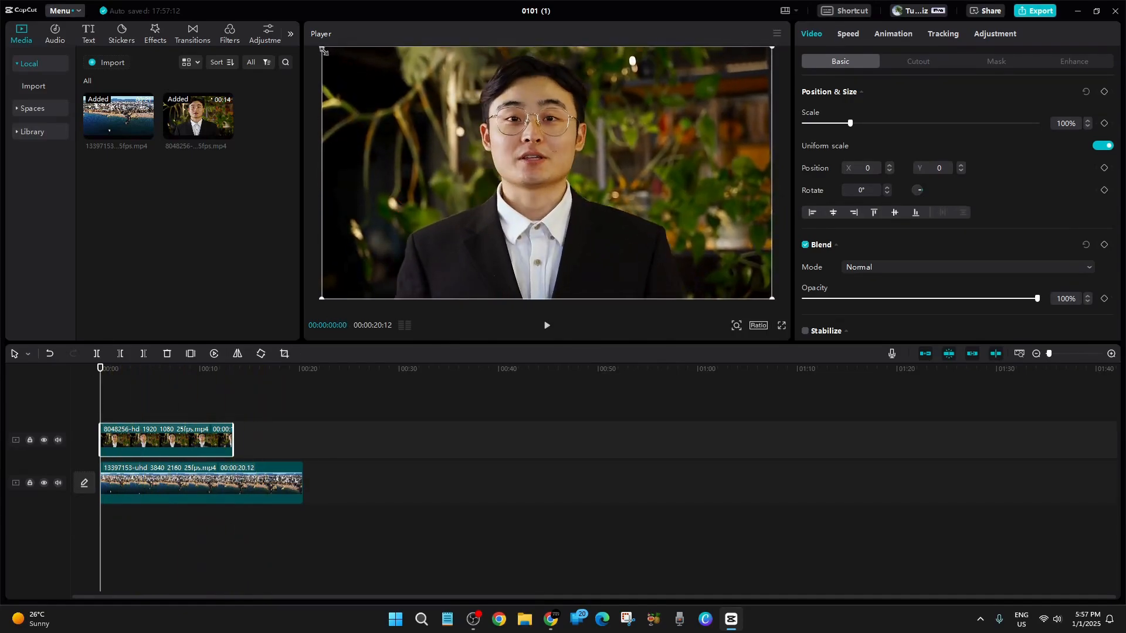
- Scale the man's overlay clip down to about 30%, move it to about X 1205, Y -650, and briefly play the result
drag(323, 51, 423, 105)
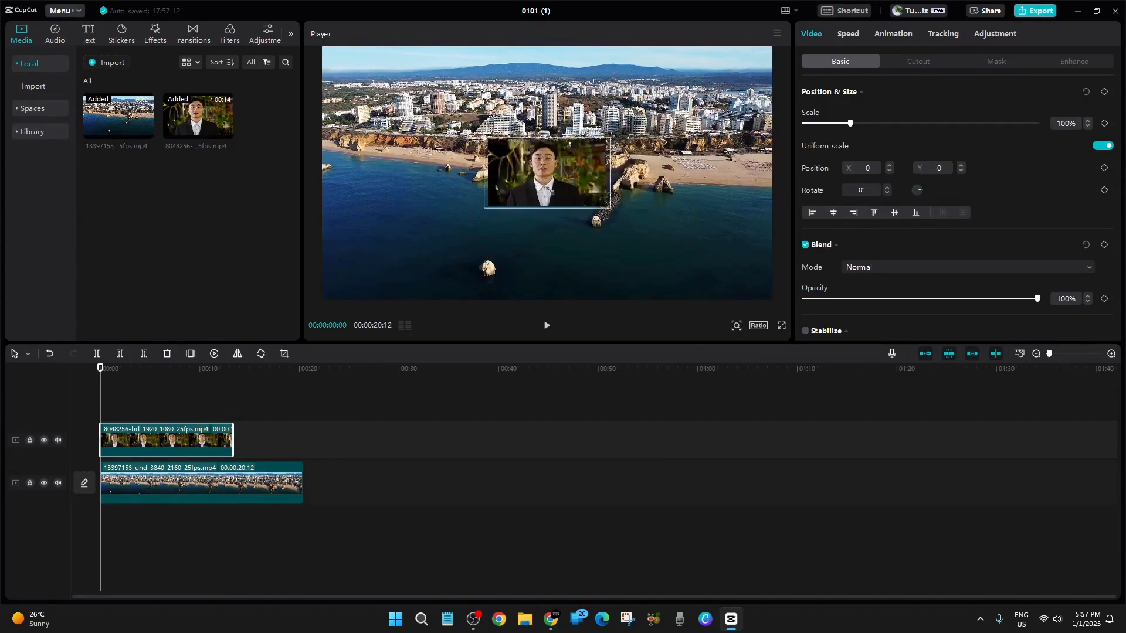
drag(550, 191, 457, 147)
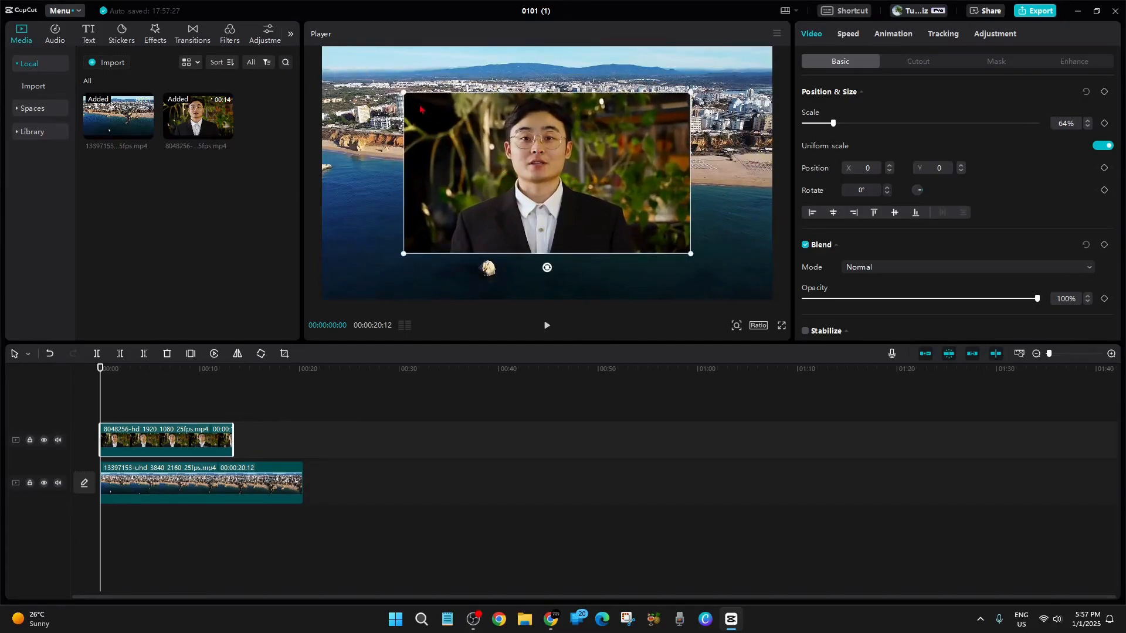
drag(399, 99, 480, 130)
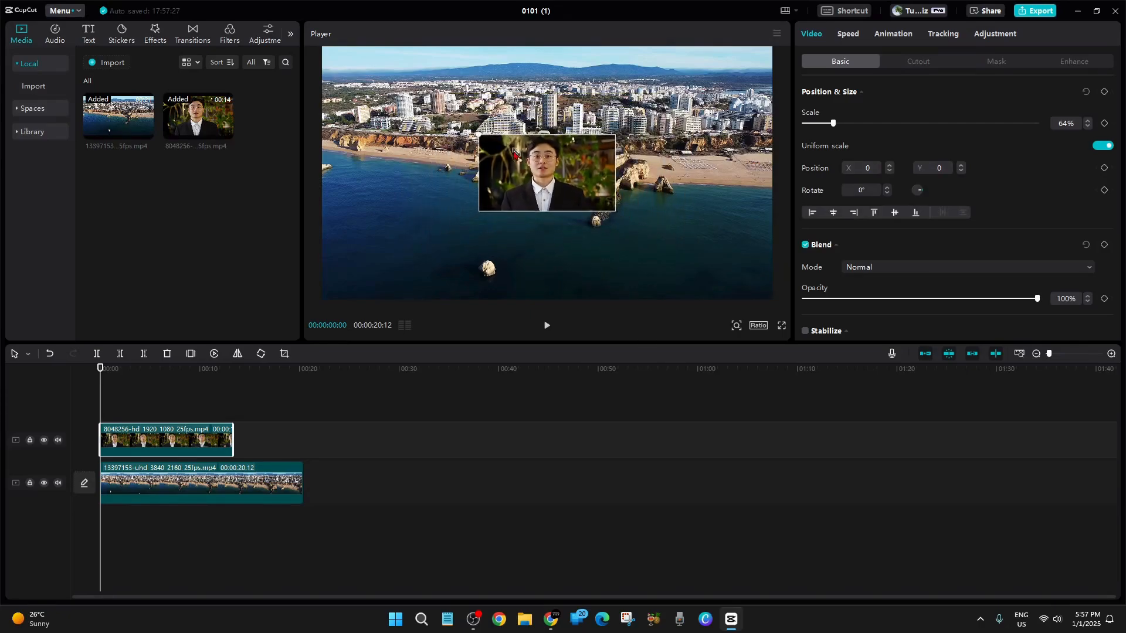
drag(567, 193, 709, 270)
click(547, 326)
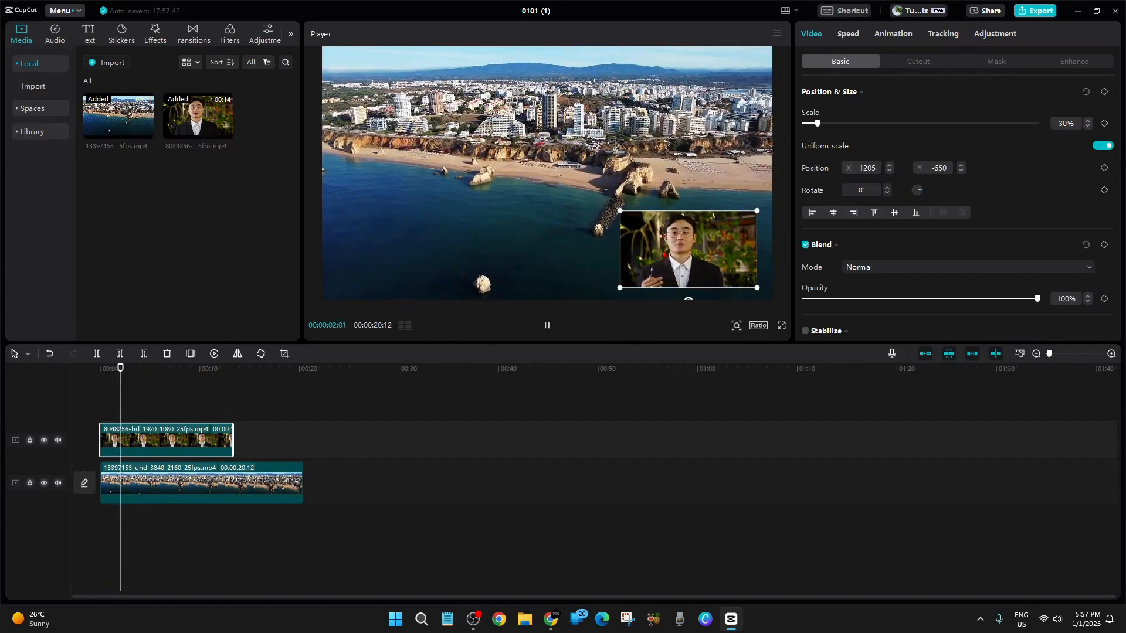
key(space)
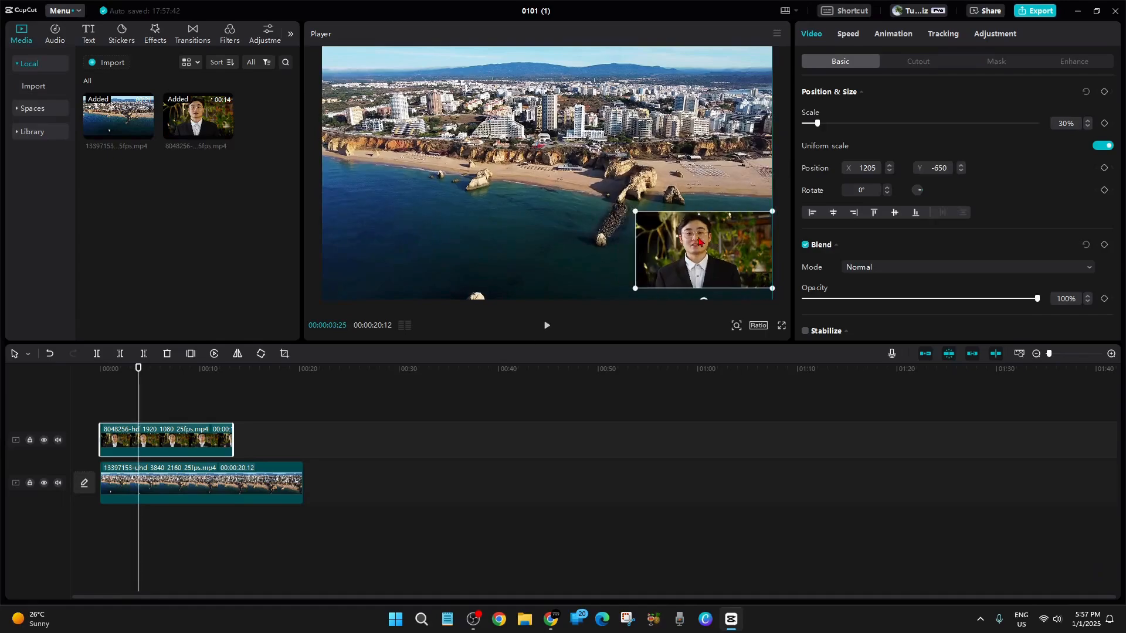
- Nudge the overlay to about X 1250, Y -660 in the lower-right corner of the frame, keeping its scale at 30%
click(752, 210)
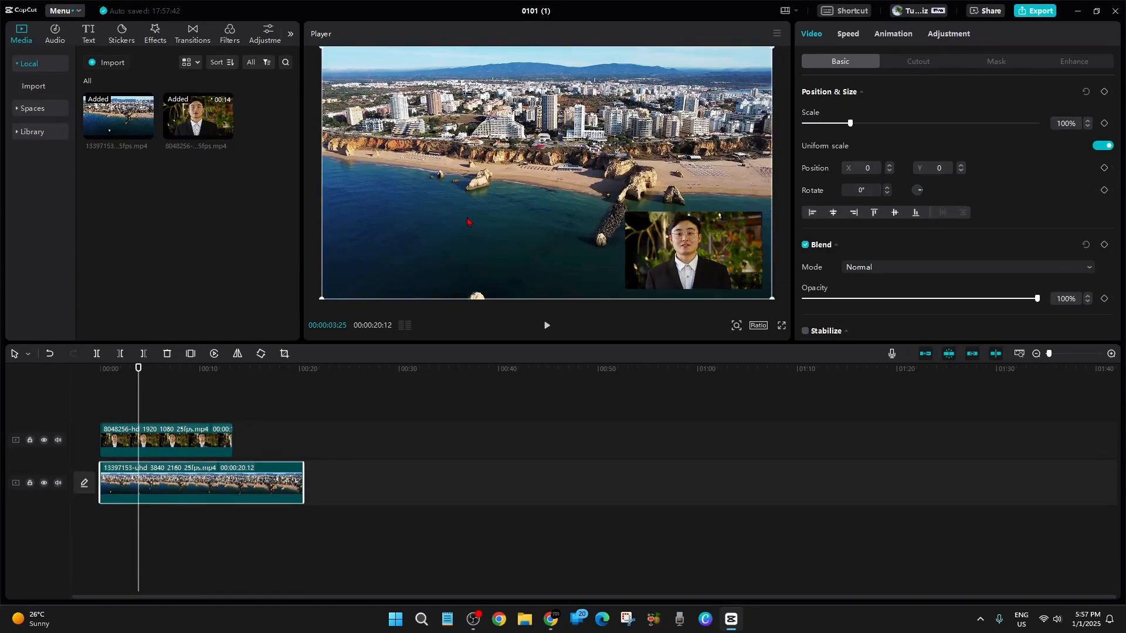
click(725, 249)
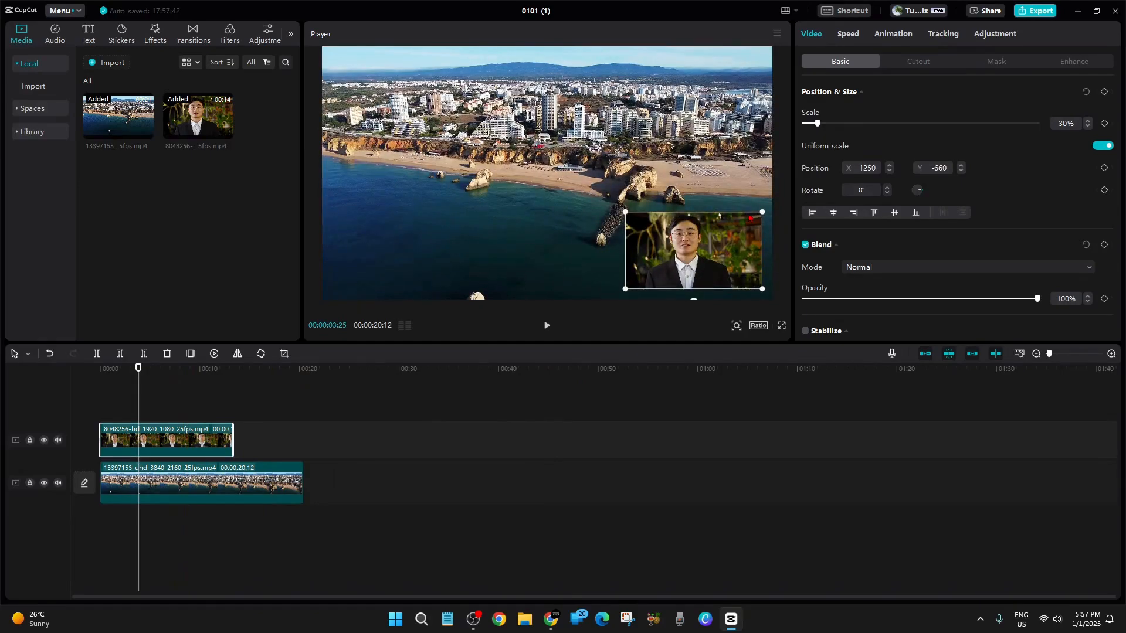
drag(763, 212, 741, 218)
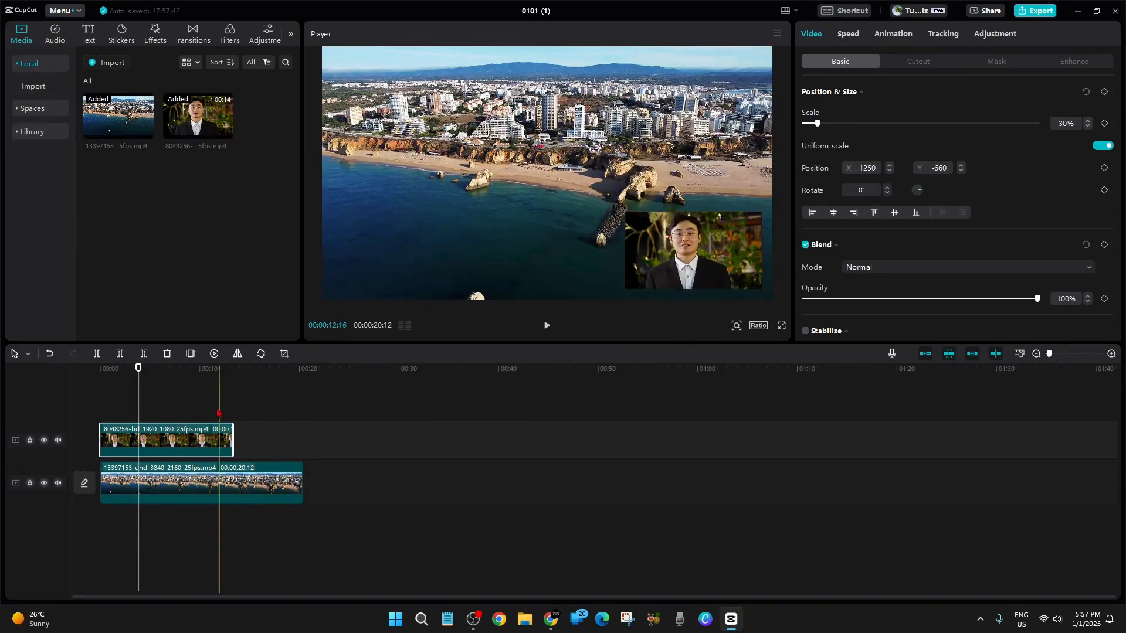
- Play the picture-in-picture composition from the start for a few seconds and pause it
drag(139, 368, 92, 371)
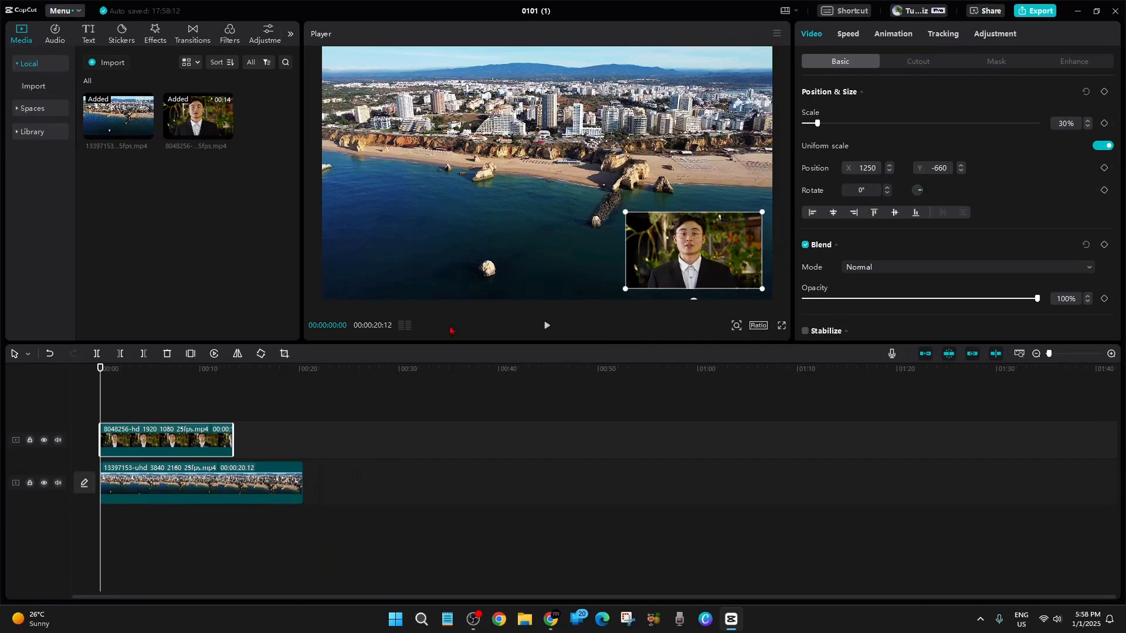
click(547, 326)
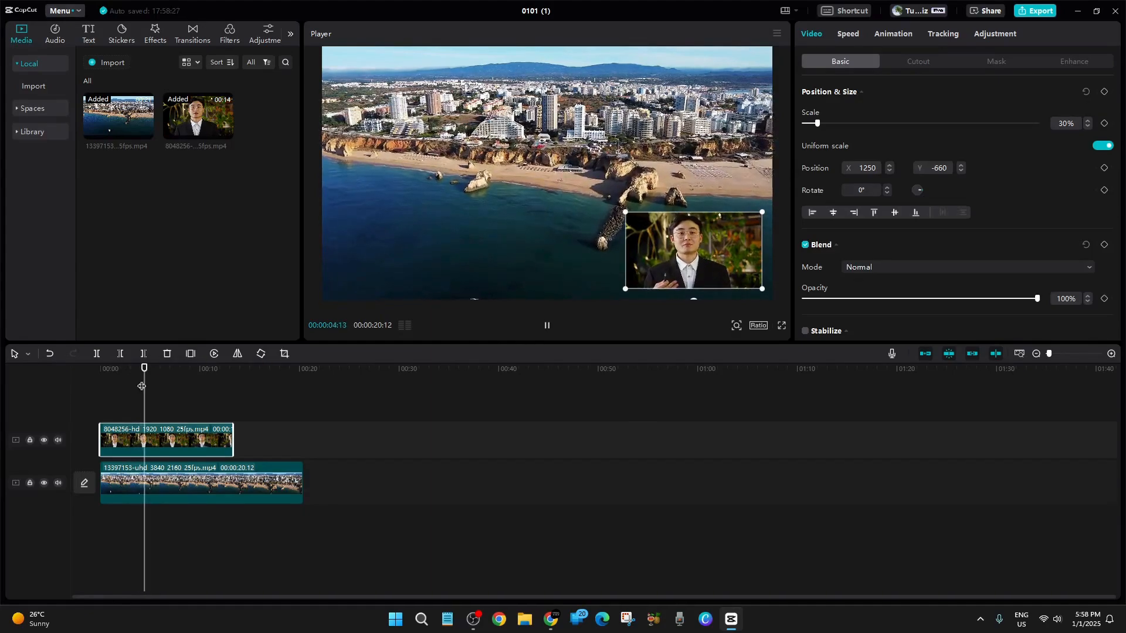
key(space)
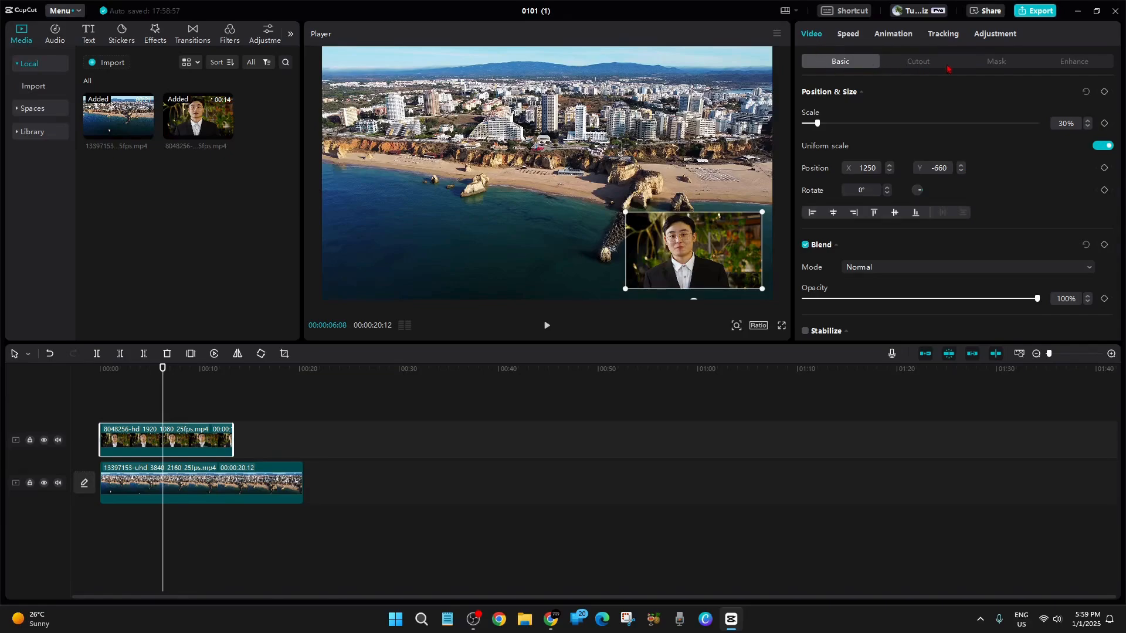
- Apply a Circle mask to the overlay clip, enlarge it to about 1196 × 1201 and centre it around the man
click(996, 61)
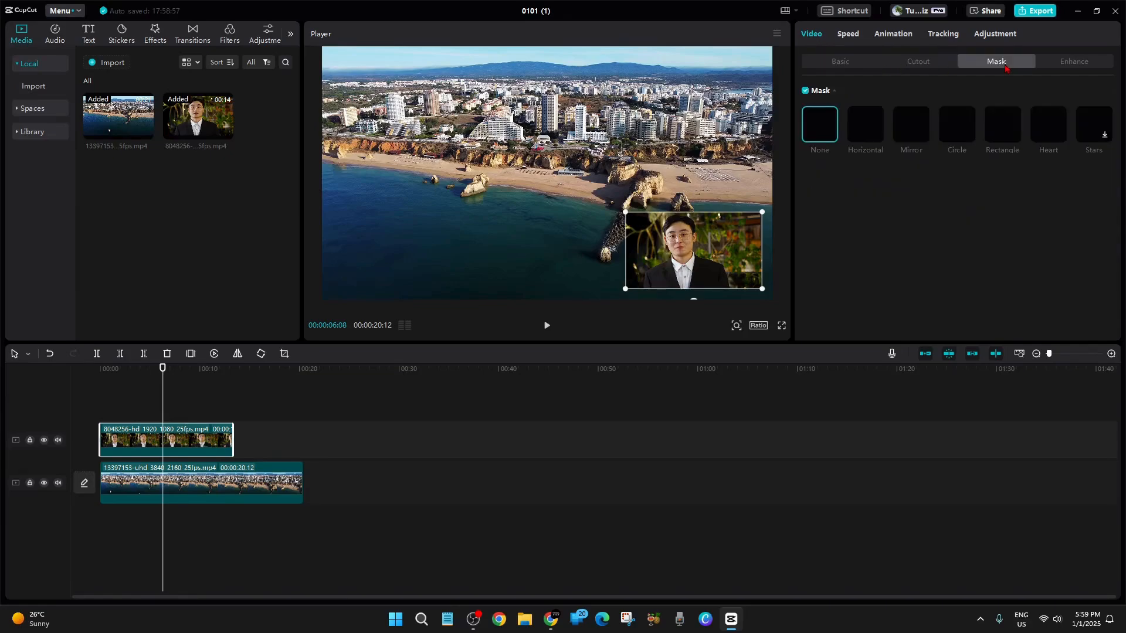
click(962, 138)
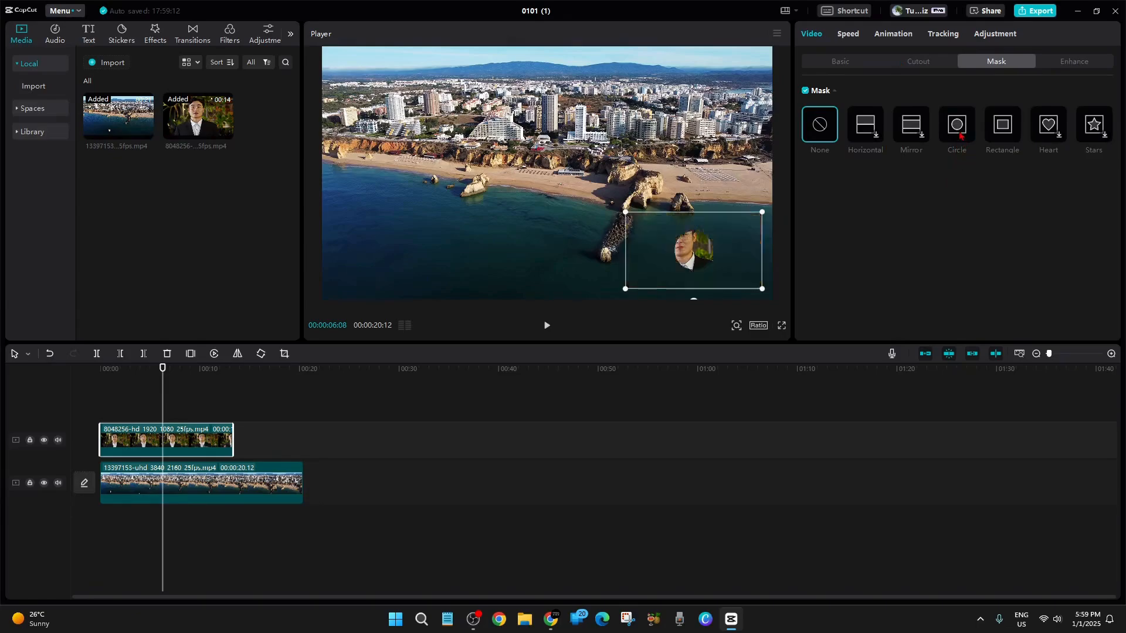
mouse_move(692, 254)
mouse_down()
mouse_move(686, 264)
mouse_move(699, 252)
mouse_up()
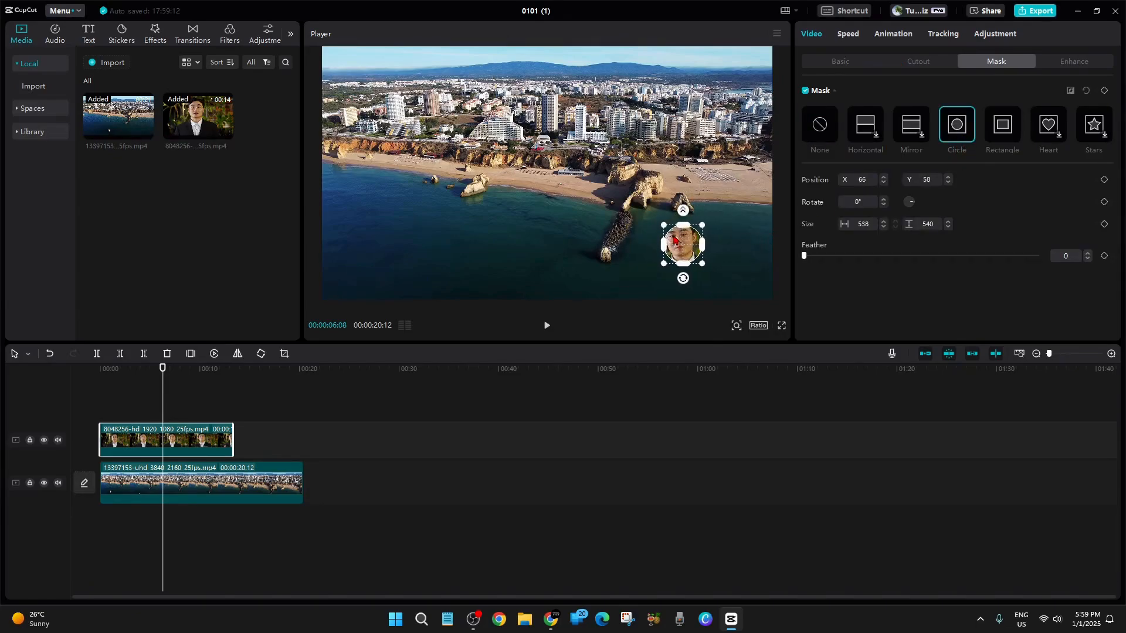
drag(721, 218, 727, 215)
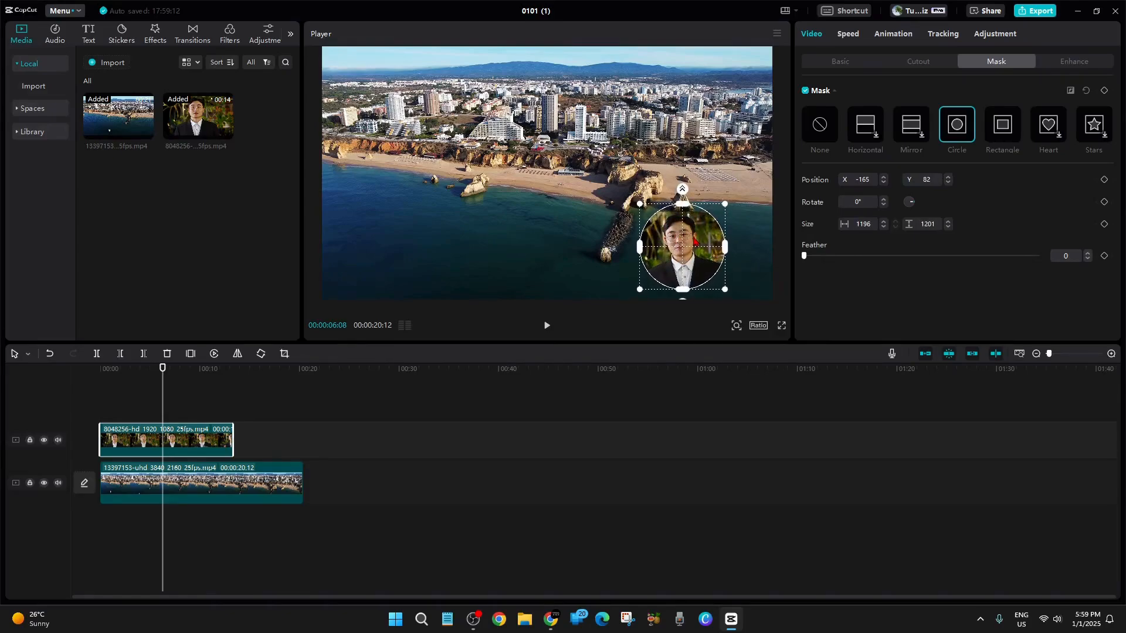
- Deselect the masked overlay and preview the composition from the beginning
drag(161, 376, 97, 373)
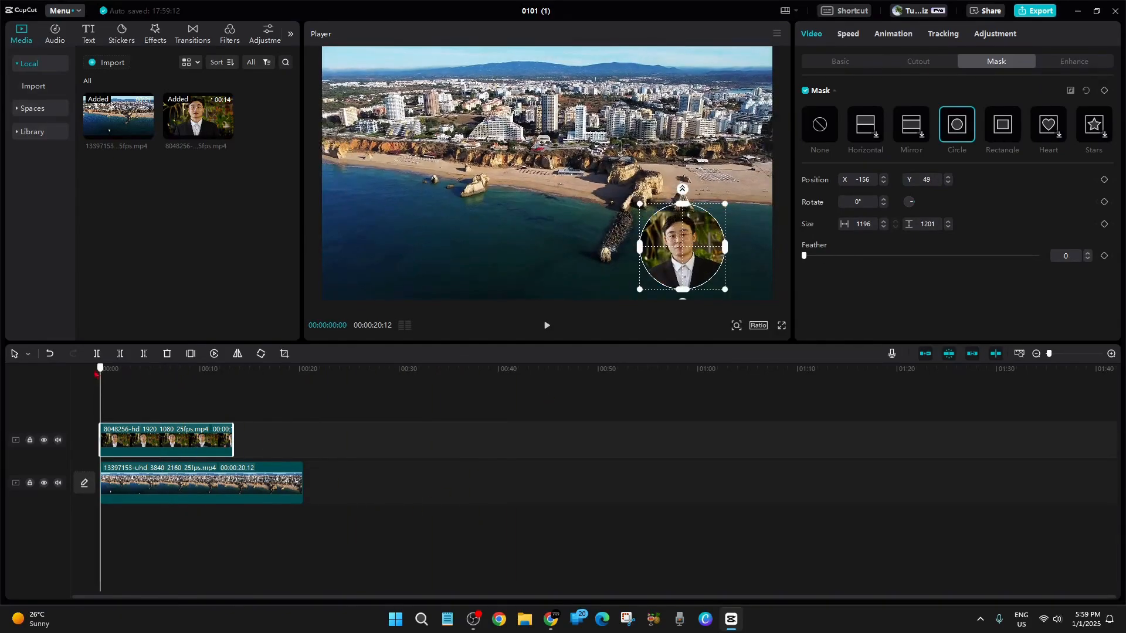
click(545, 325)
click(682, 437)
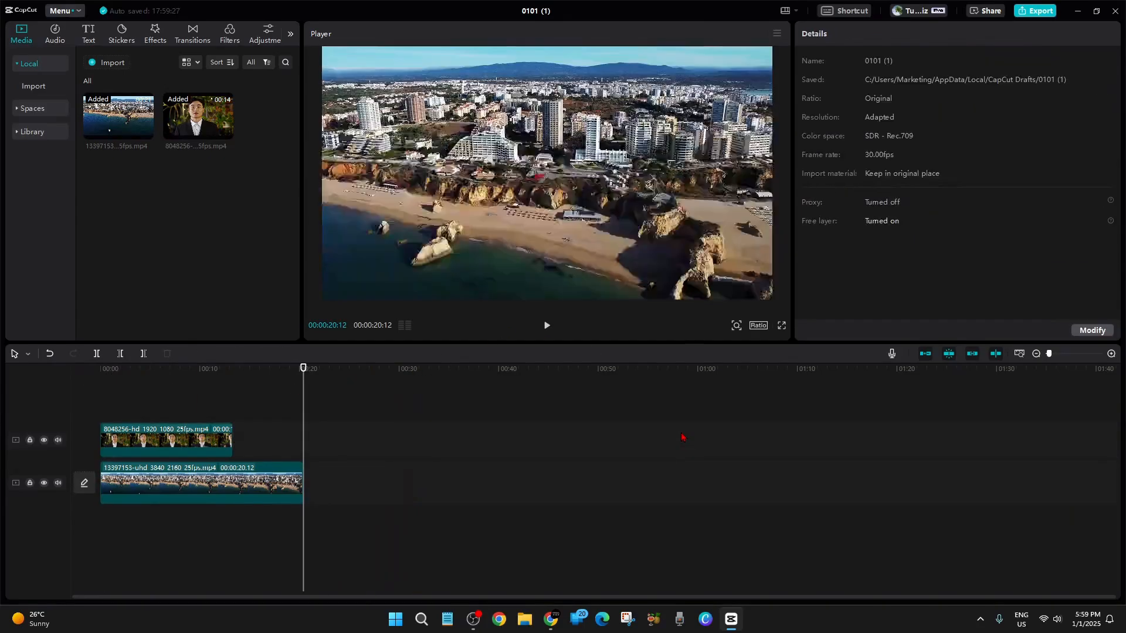
drag(304, 371, 45, 373)
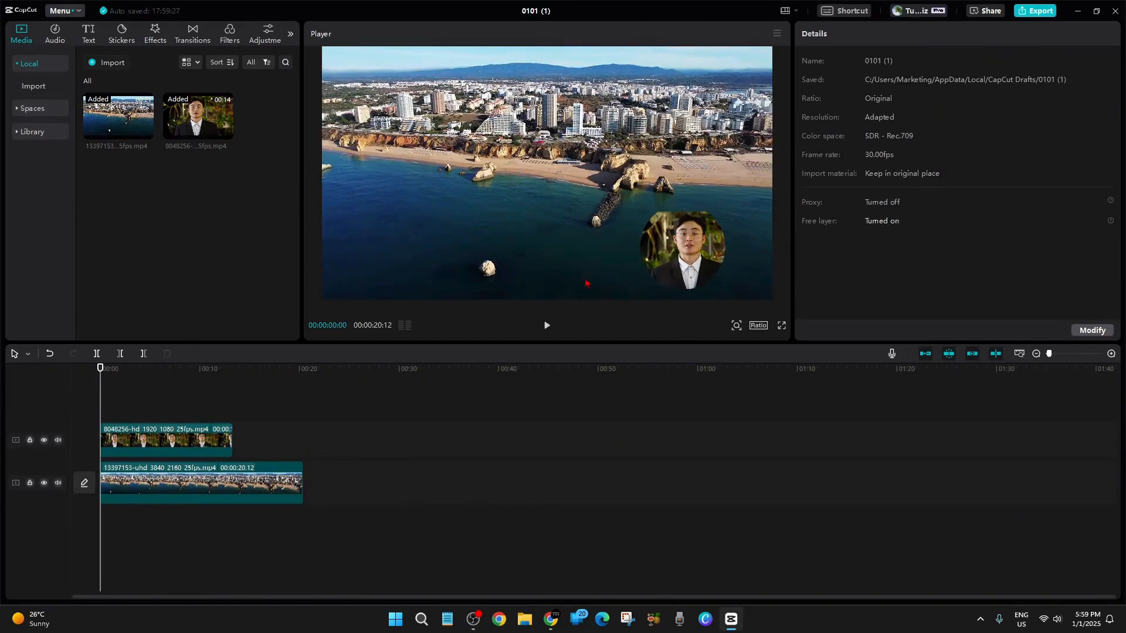
click(547, 324)
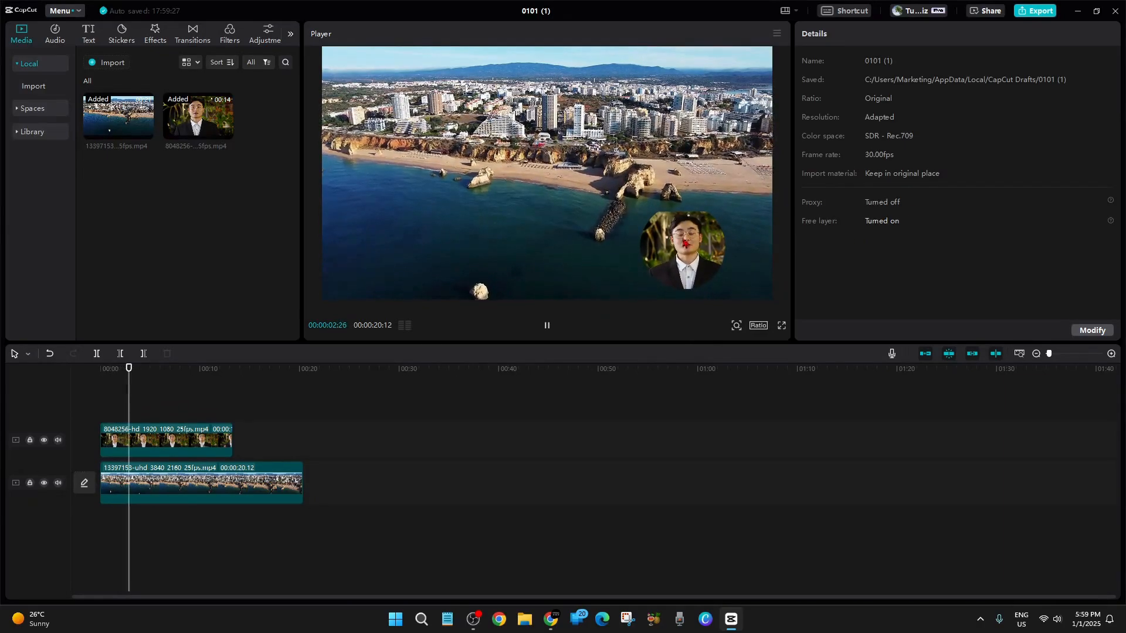
- Adjust the overlay's circle mask to about 1196 × 1152 at X -82, Y -16, deselect it and play from the start
drag(126, 370, 76, 371)
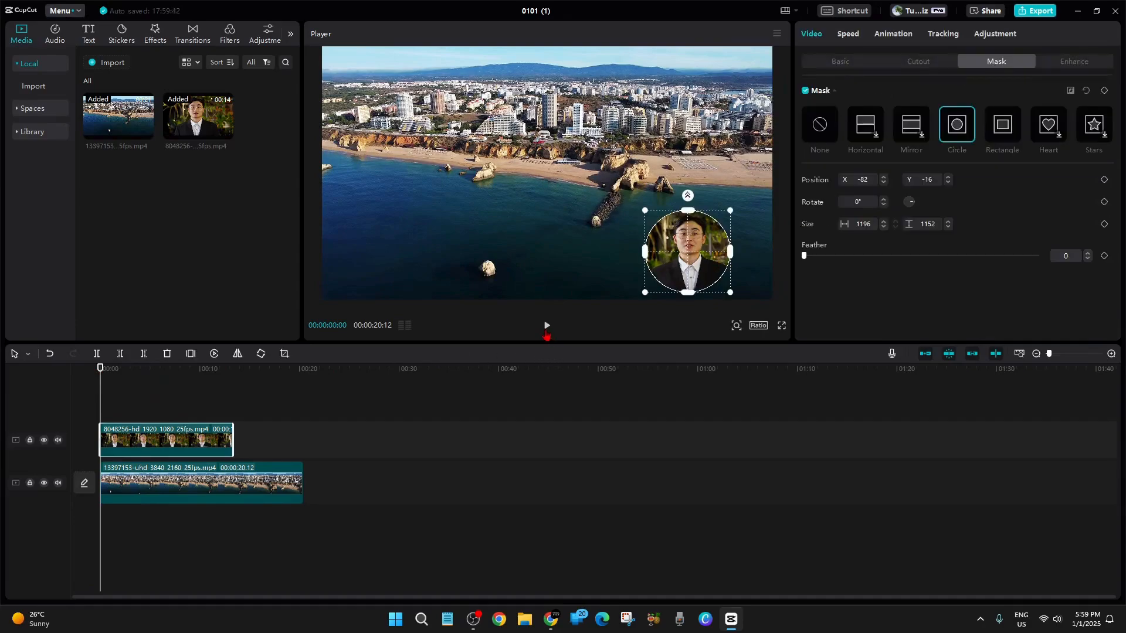
click(547, 330)
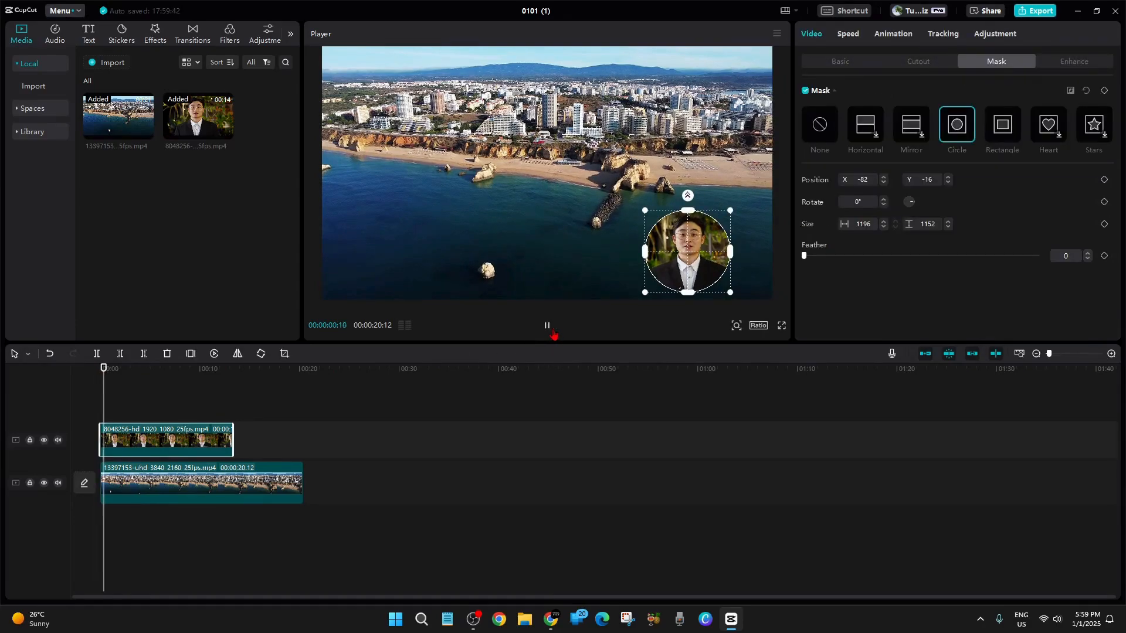
click(674, 450)
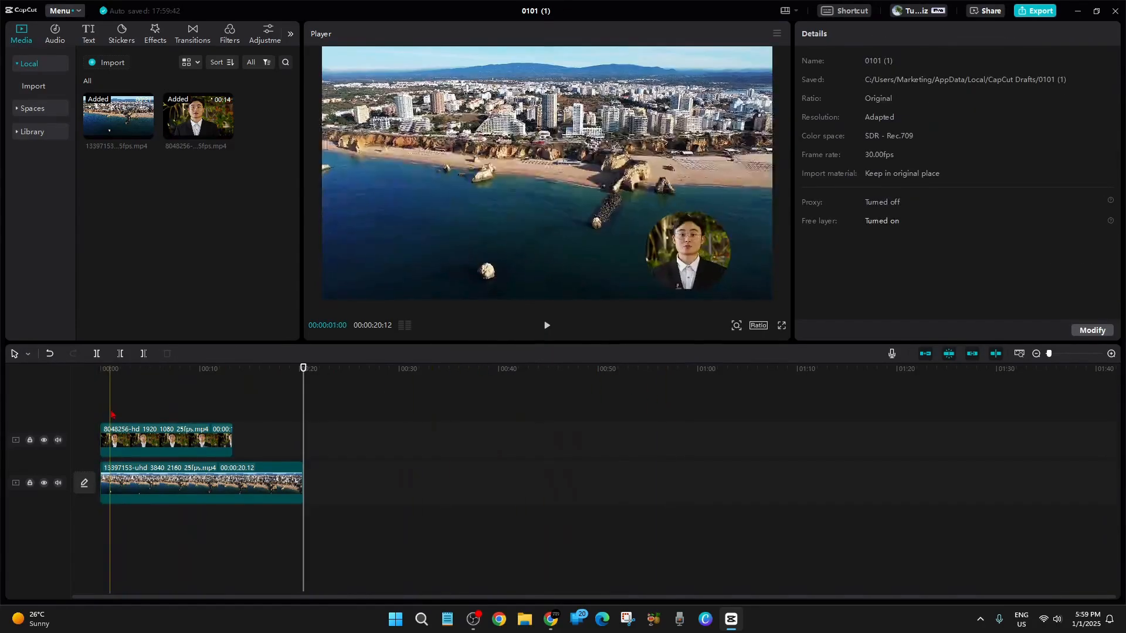
drag(109, 368, 98, 368)
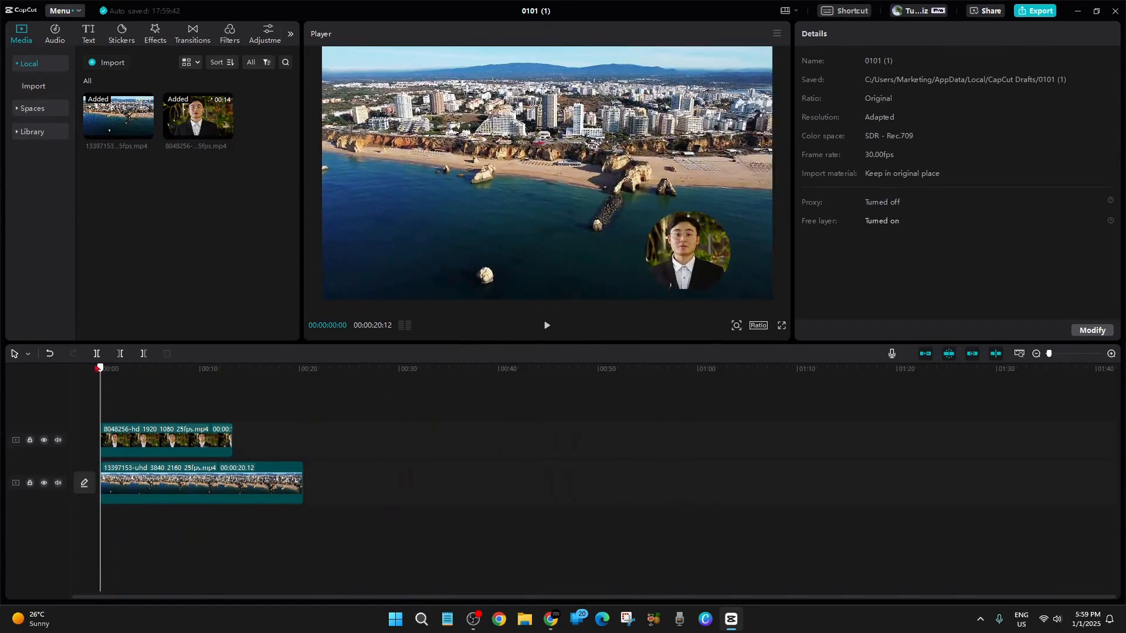
click(546, 328)
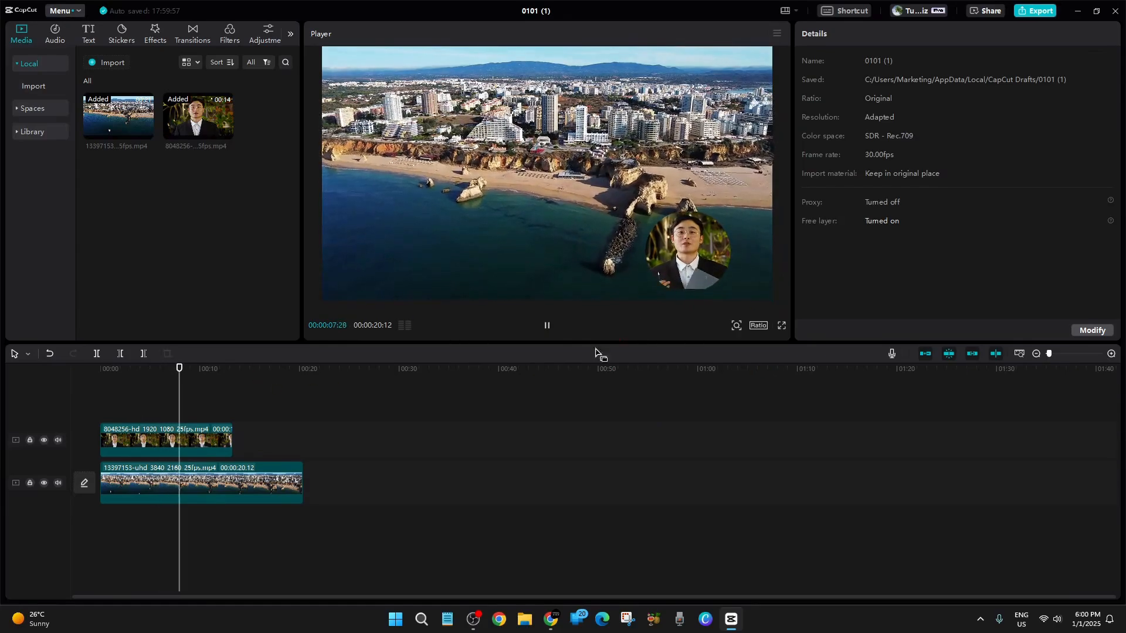
- Return to the start of the timeline and remove the background of the circle-masked overlay clip with Auto cutout
click(62, 372)
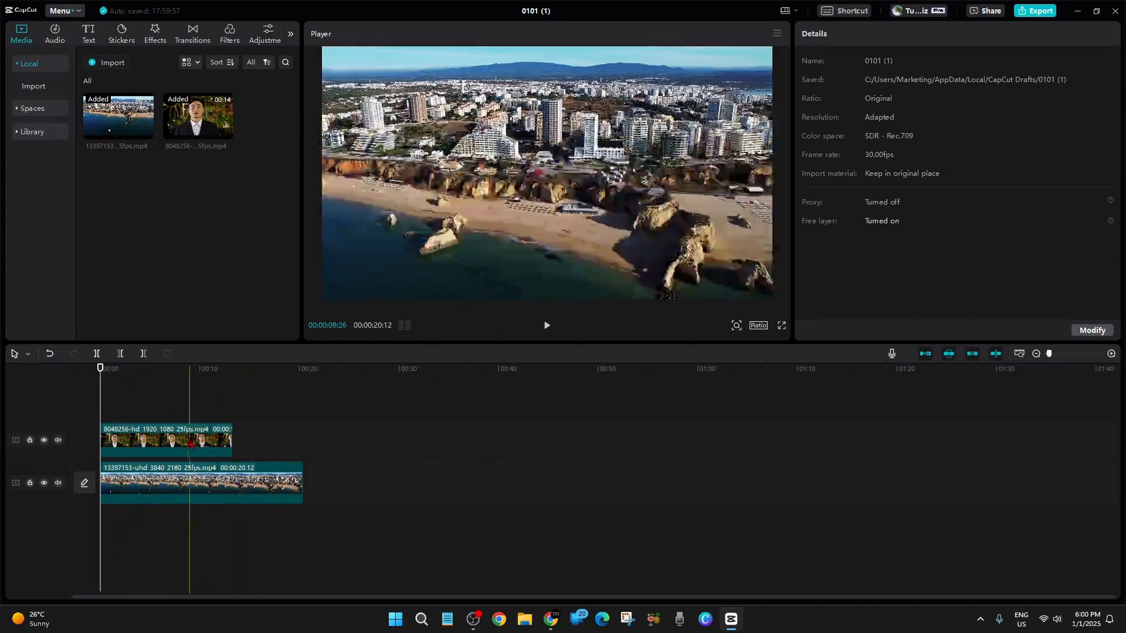
click(182, 441)
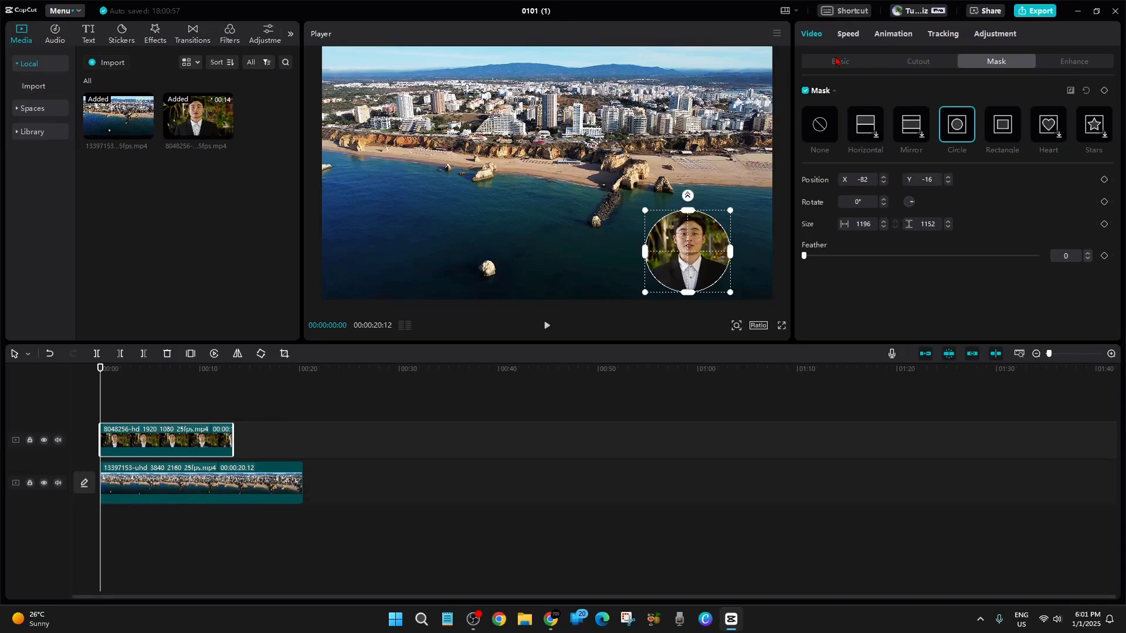
click(918, 62)
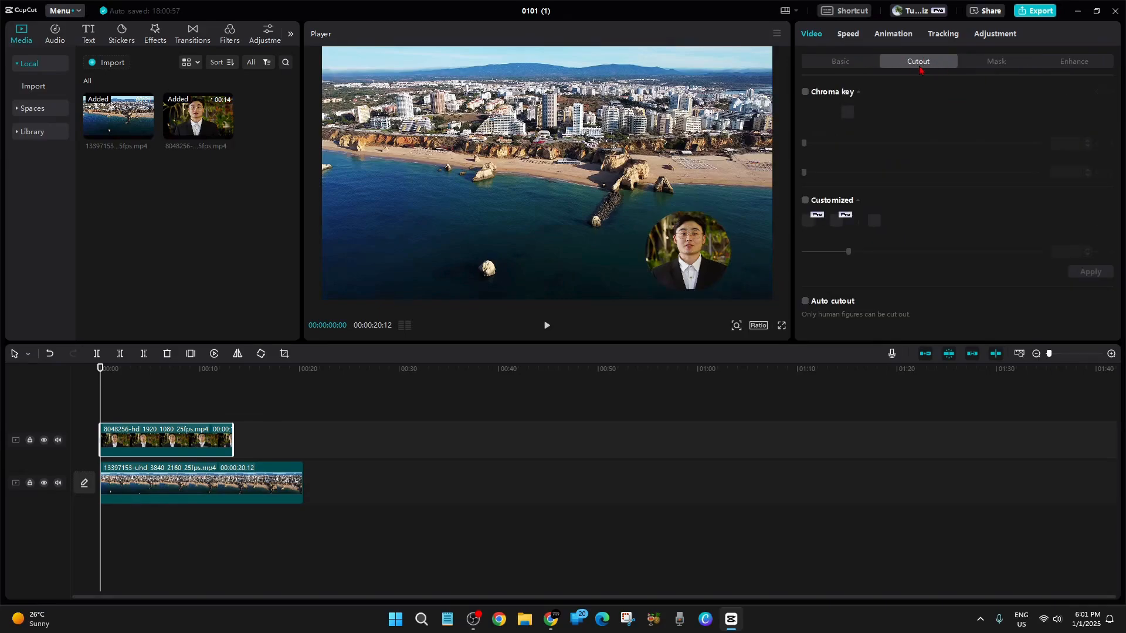
key(ctrl+z)
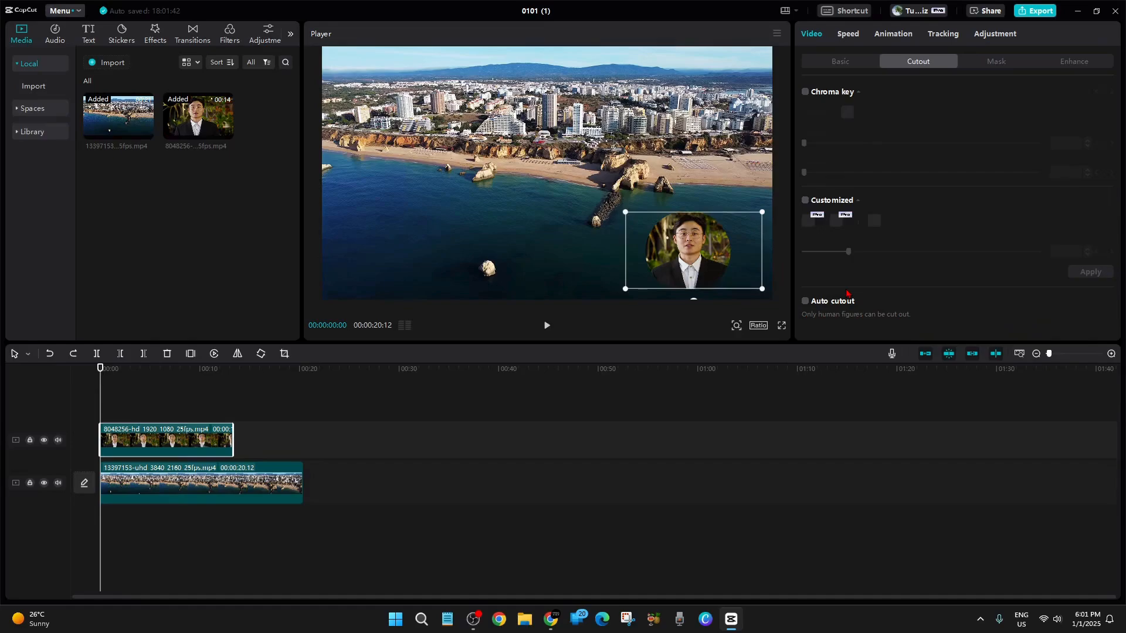
click(805, 302)
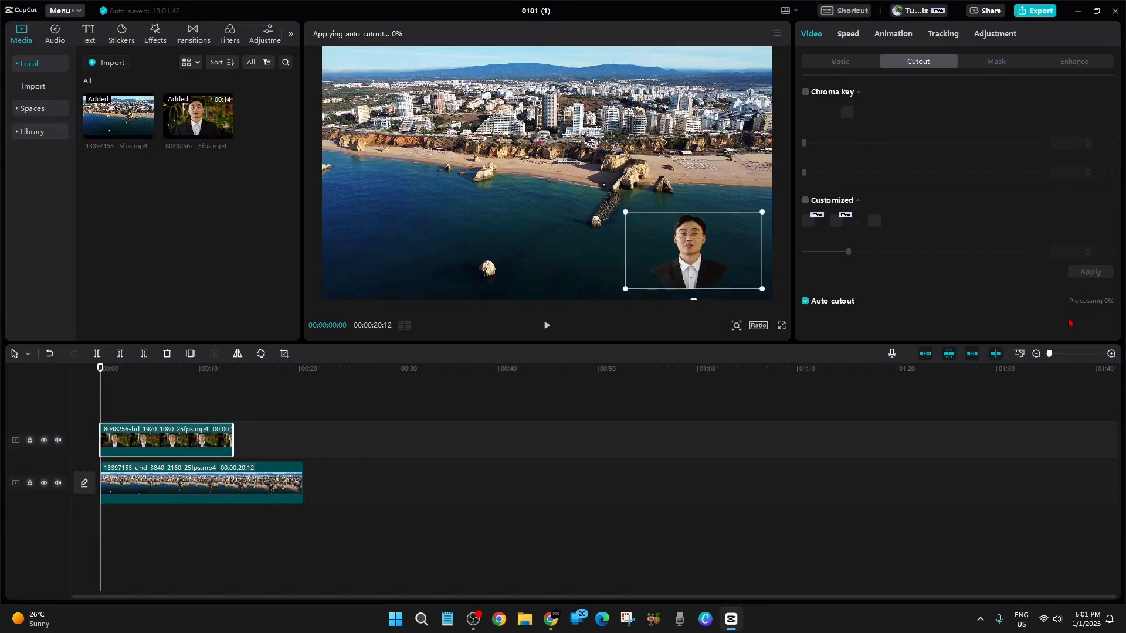
- Reposition the cut-out man in the frame, play briefly, and place him near the lower-right corner over the water
drag(666, 249, 637, 297)
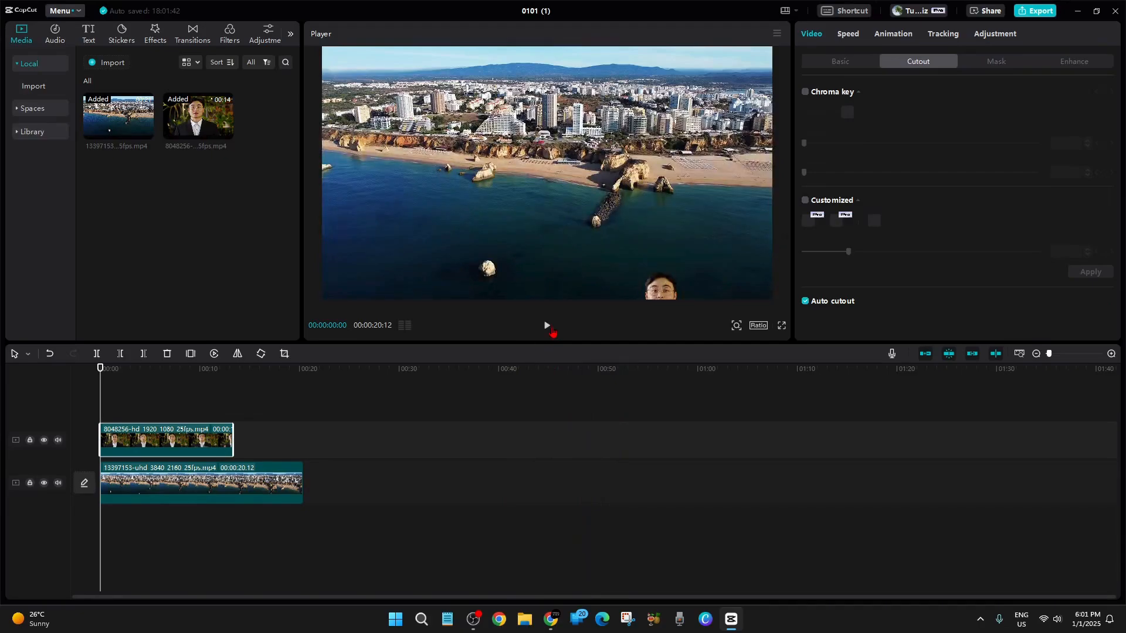
click(549, 328)
click(545, 327)
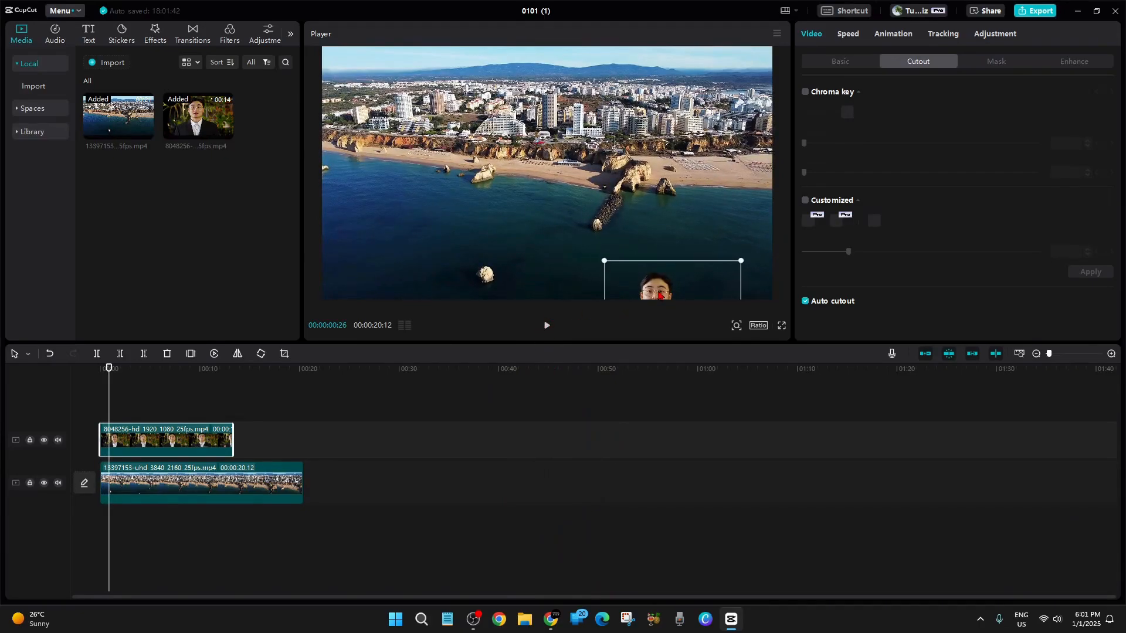
drag(659, 296, 707, 245)
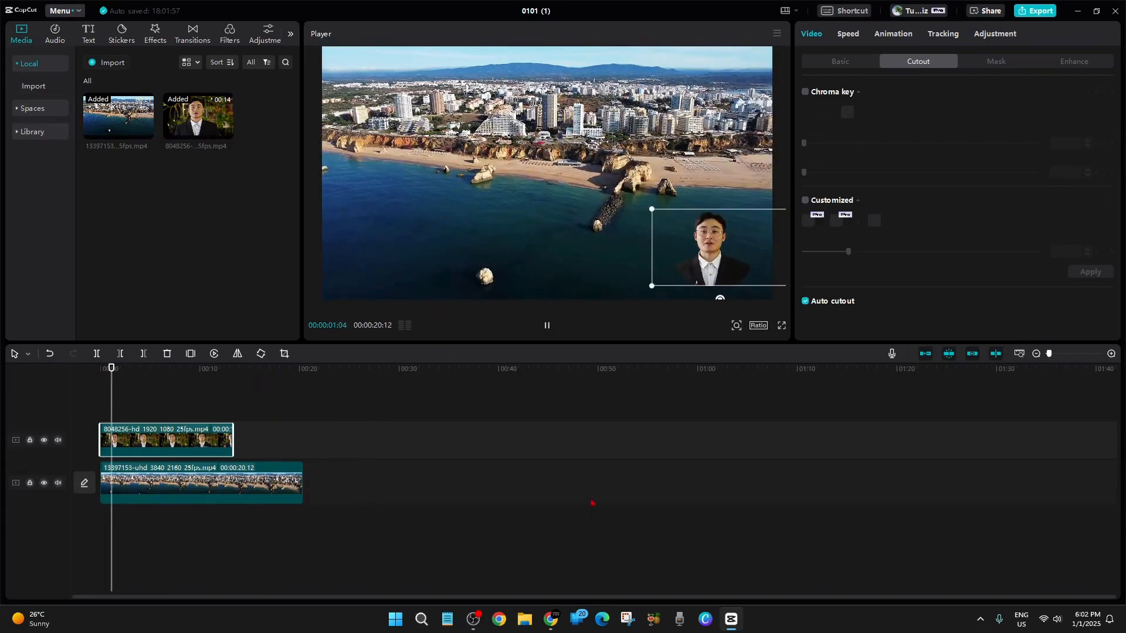
- Deselect the overlay, play the composition for a few seconds from near the start and pause it
click(590, 510)
click(115, 416)
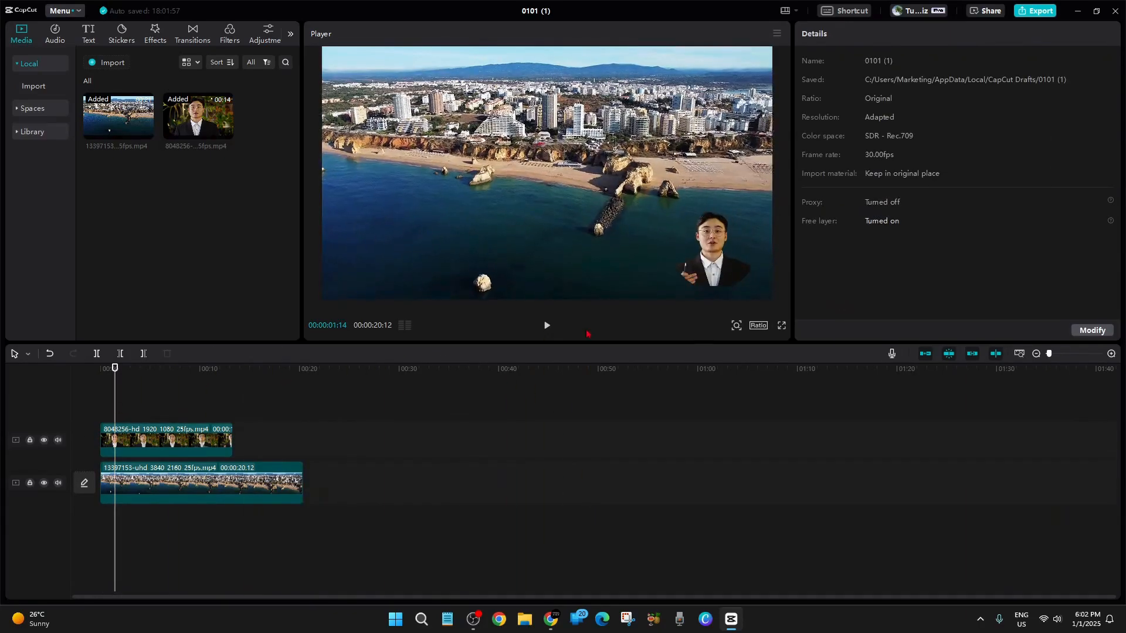
click(547, 326)
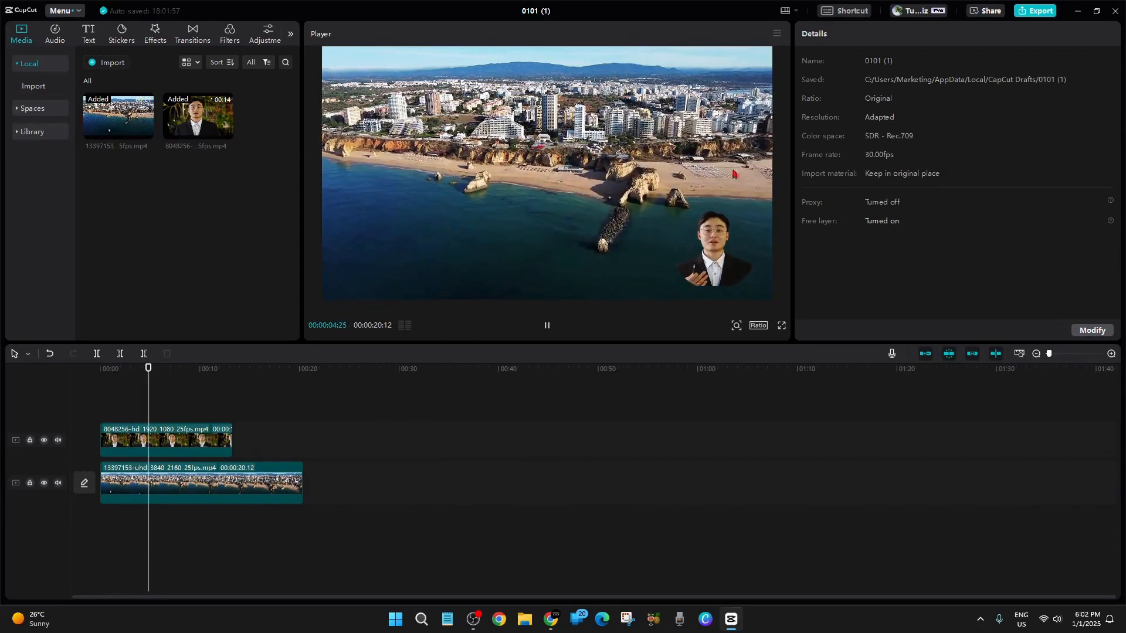
click(548, 328)
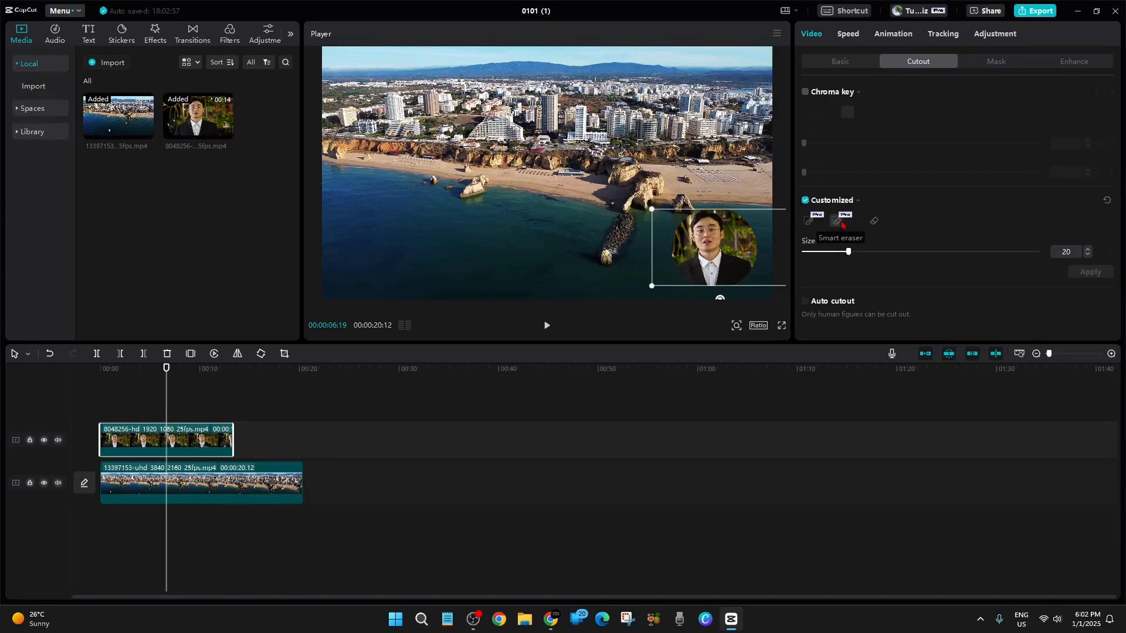
- Using the Customized cutout eraser at size 25, brush over the background around the man's head in the overlay
click(874, 221)
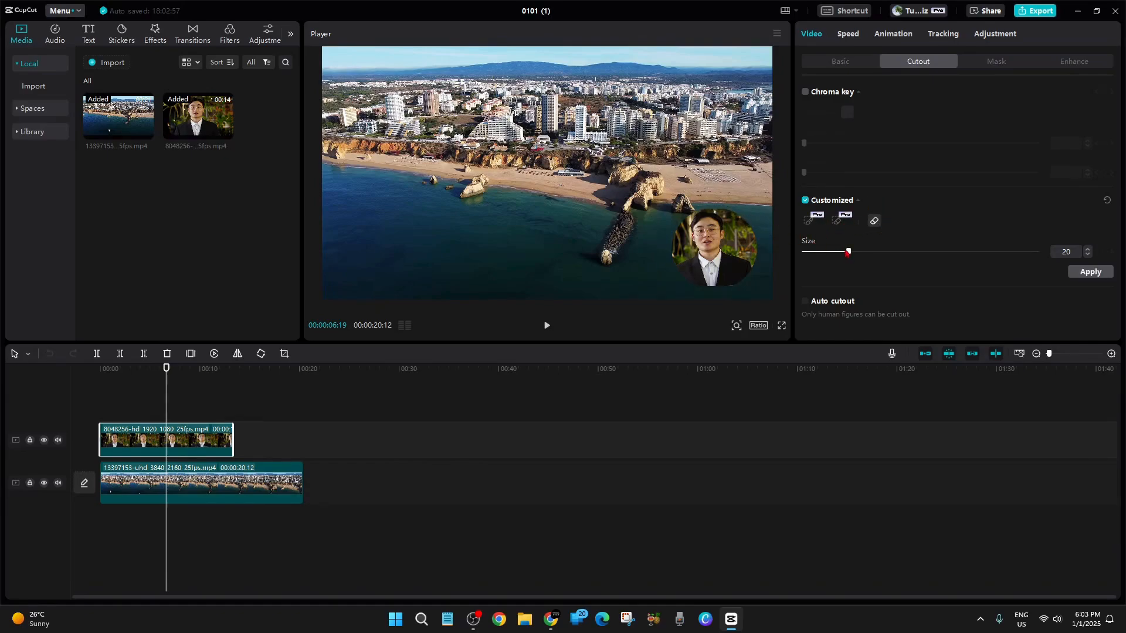
drag(847, 252, 860, 252)
mouse_move(733, 214)
mouse_down()
mouse_move(734, 241)
mouse_move(756, 258)
mouse_move(742, 218)
mouse_move(744, 236)
mouse_move(696, 193)
mouse_move(673, 263)
mouse_move(679, 238)
mouse_up()
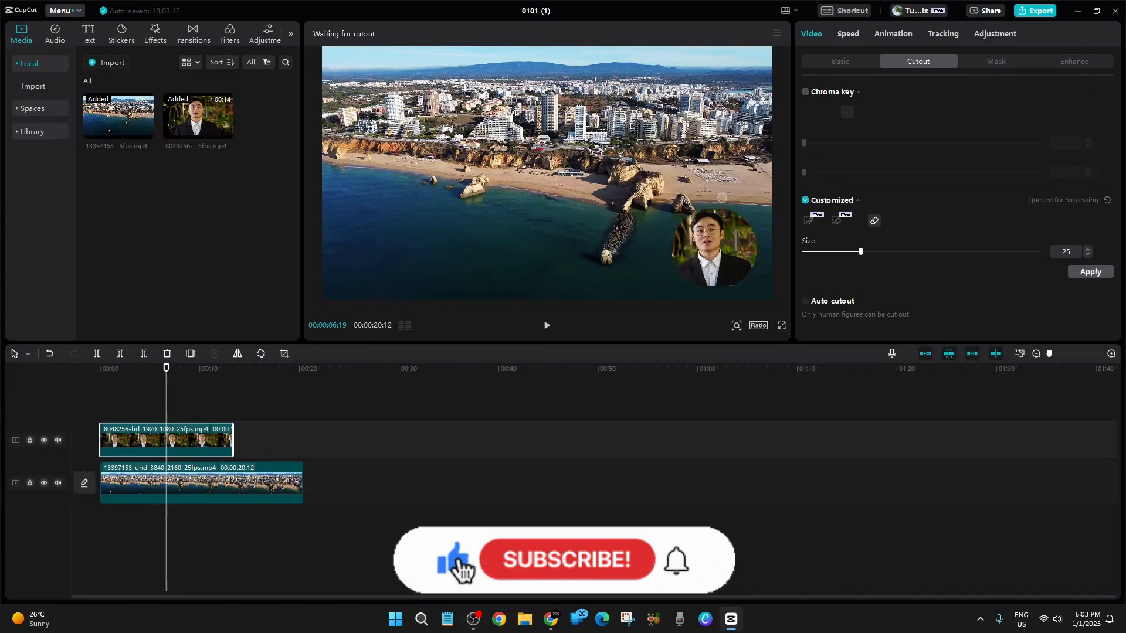